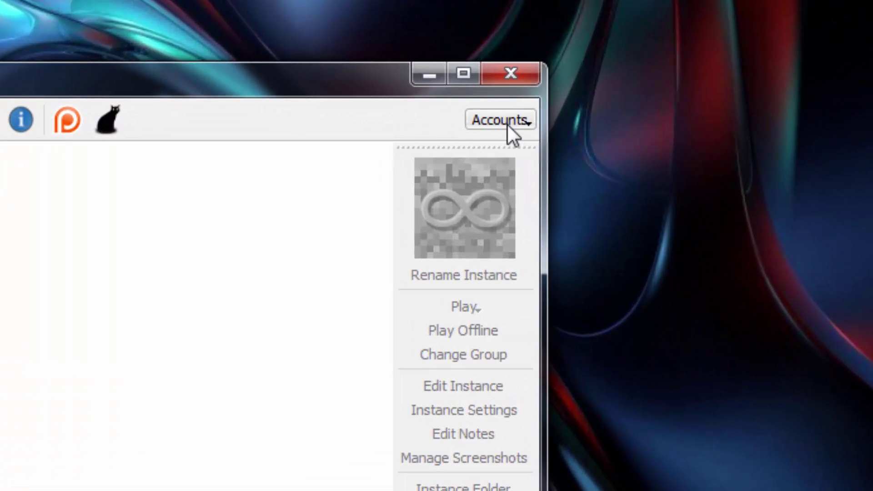
Step: Review the managed accounts and the form for adding a Mojang or Minecraft account, without adding one
left_click(558, 125)
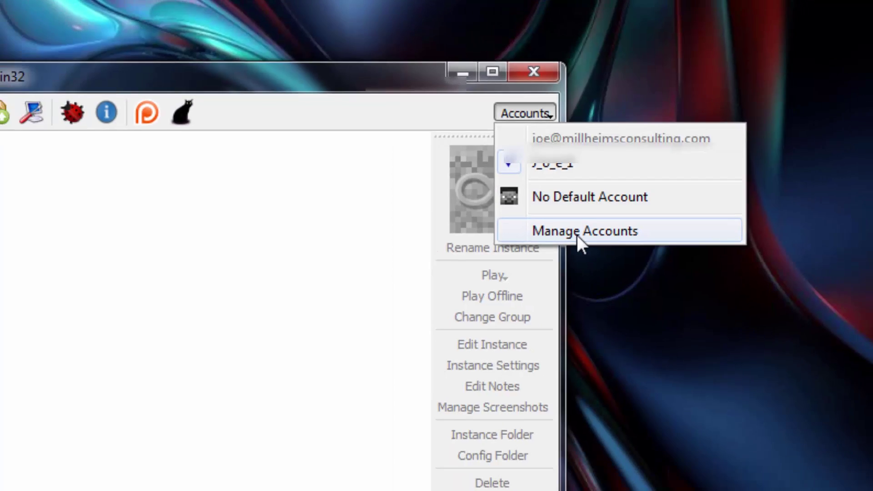
left_click(560, 257)
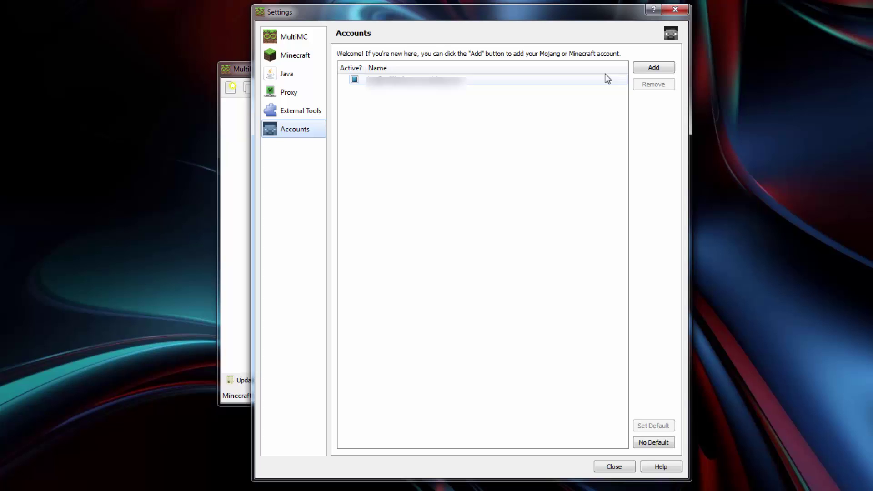
left_click(653, 68)
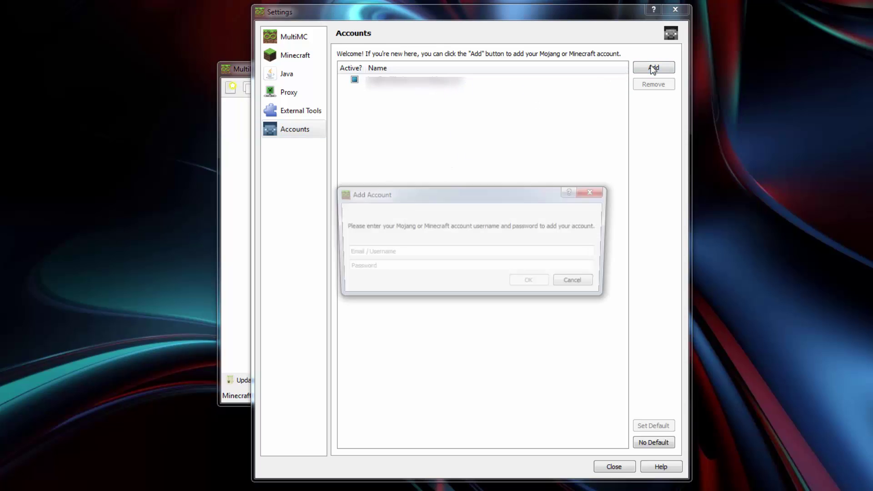
left_click(389, 251)
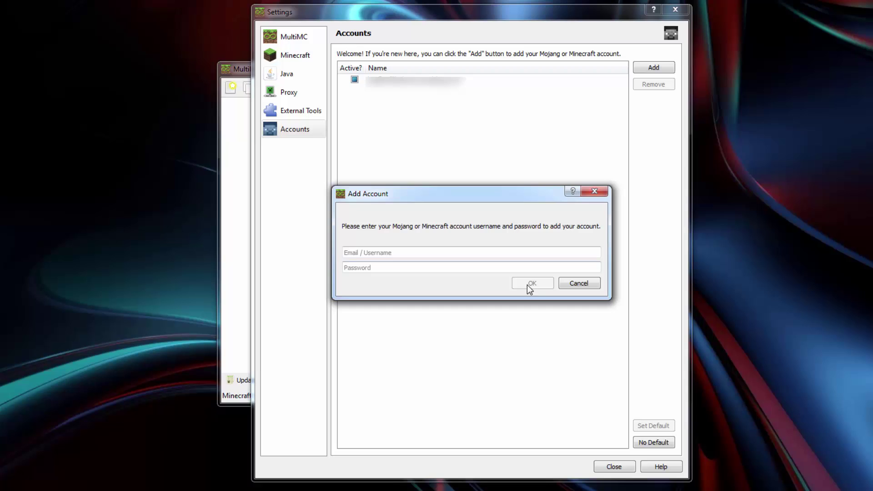
left_click(578, 285)
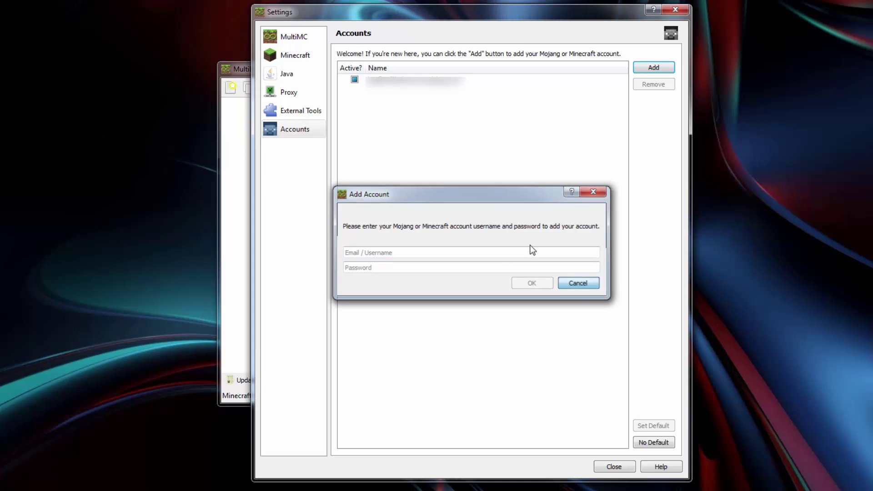
left_click(420, 81)
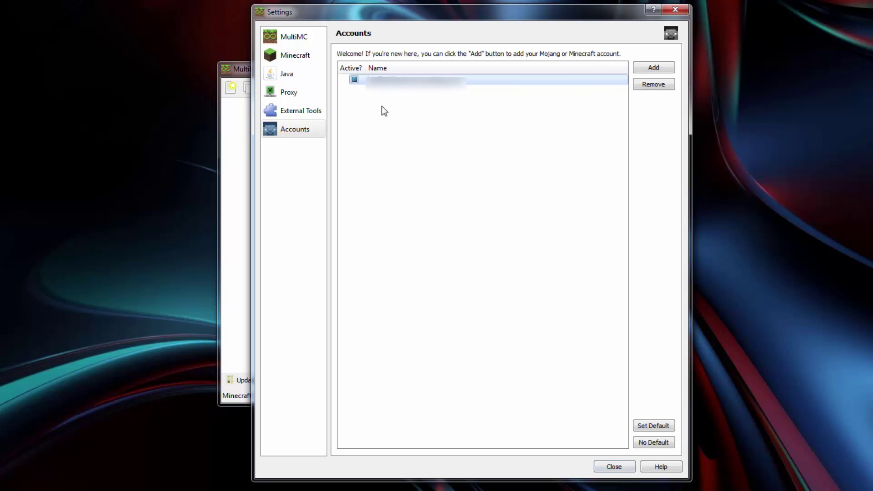
left_click(614, 467)
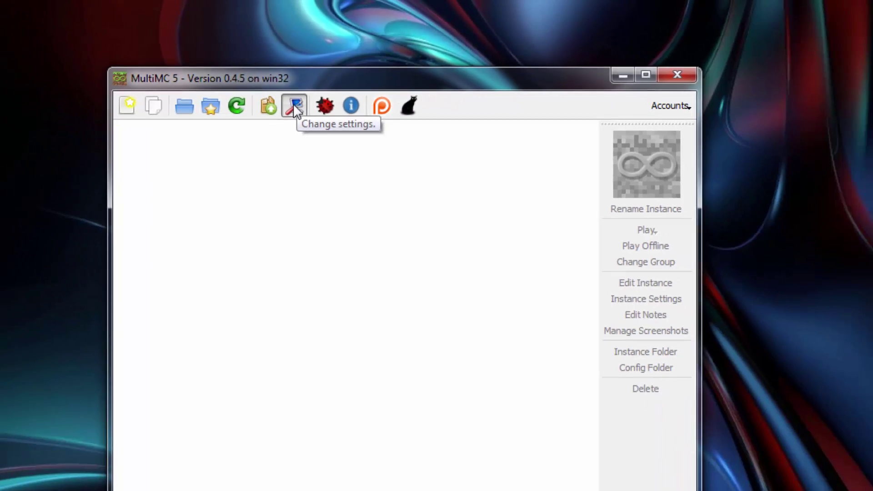
Step: Choose the auto-detected 64-bit Java version 1.8.0_31 as the Java runtime in the settings and close them
left_click(375, 167)
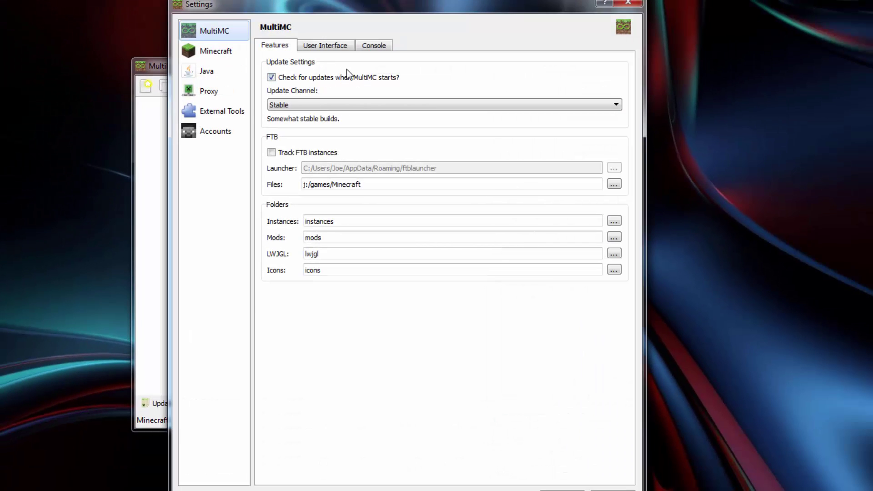
key("Escape")
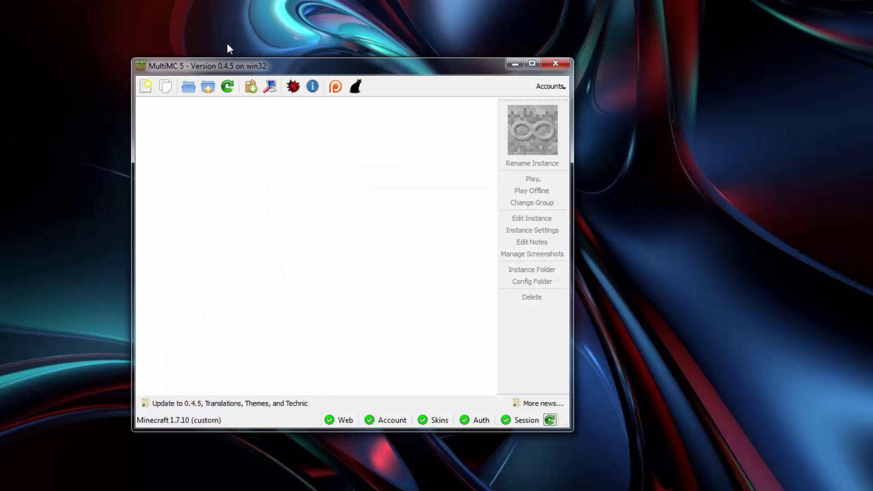
left_click(271, 89)
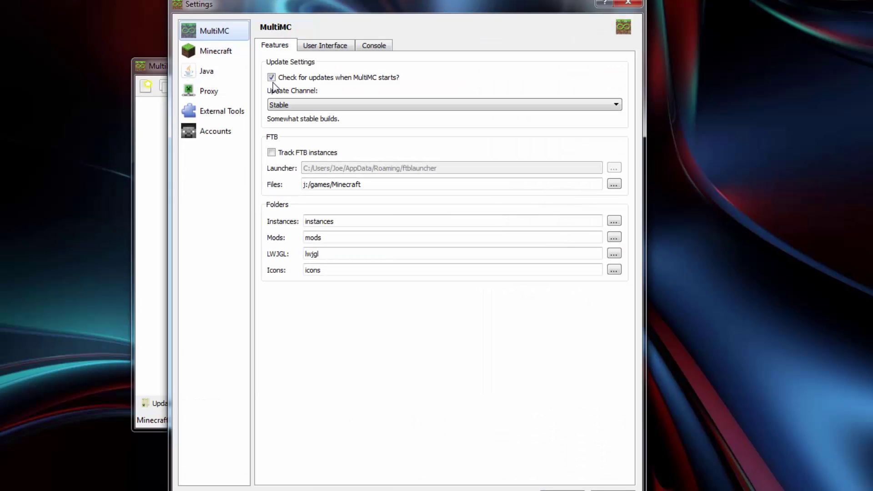
left_click(208, 71)
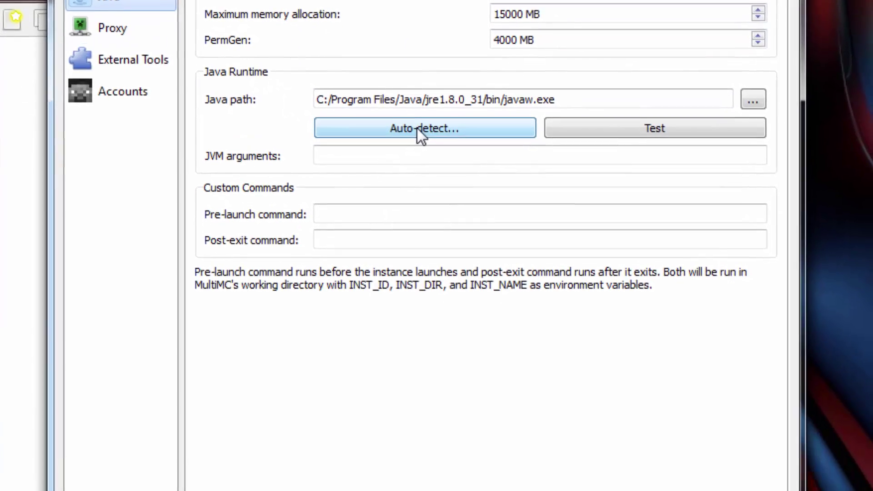
left_click(423, 278)
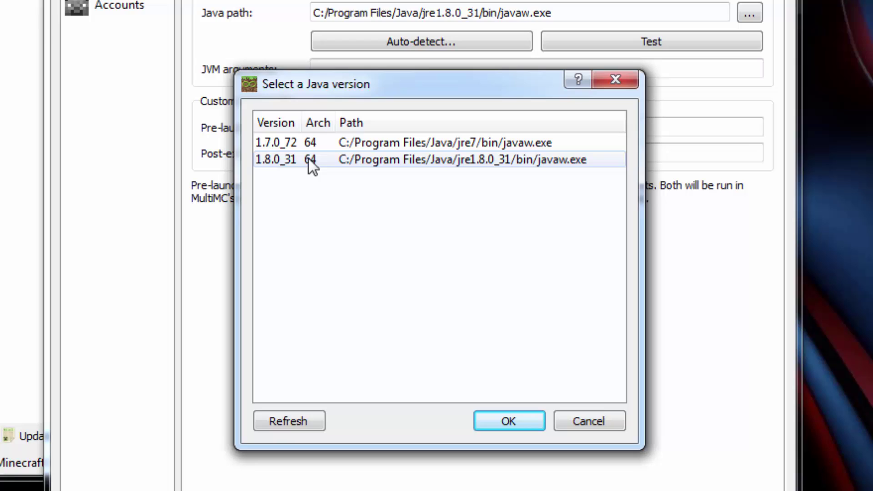
left_click(397, 144)
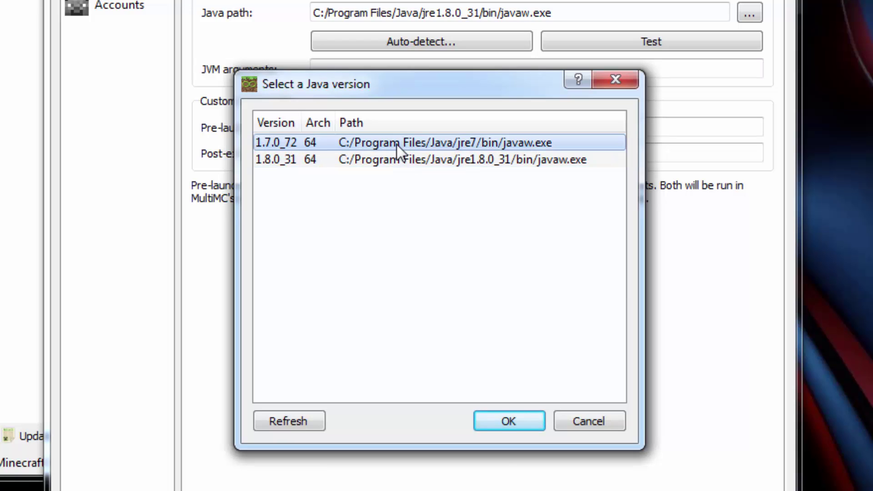
left_click(393, 158)
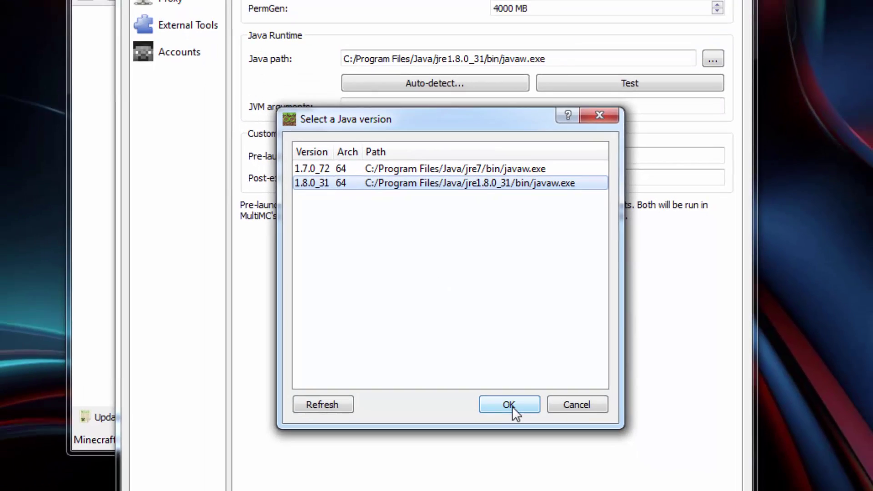
left_click(505, 420)
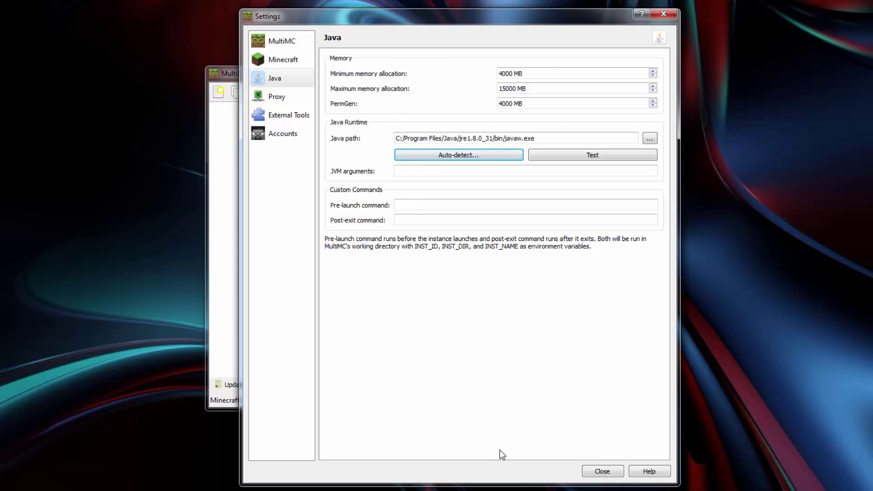
left_click(602, 472)
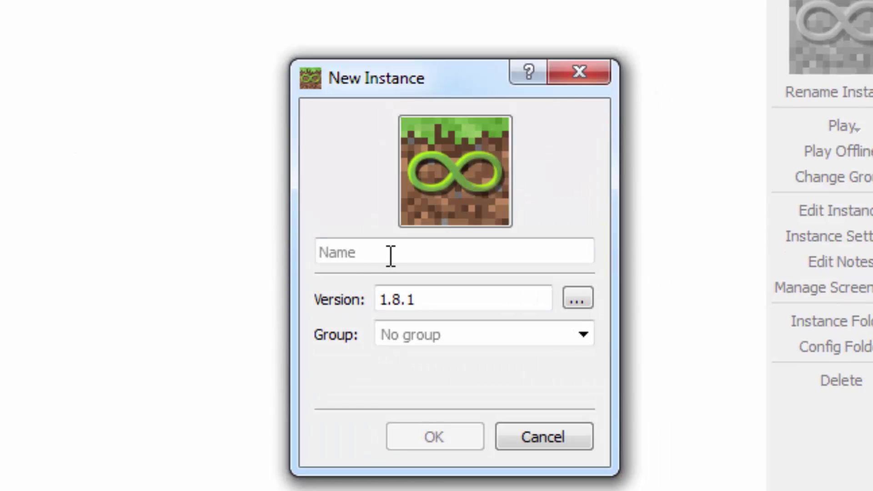
Step: Start a new instance and name it "My Moded Server"
left_click(420, 286)
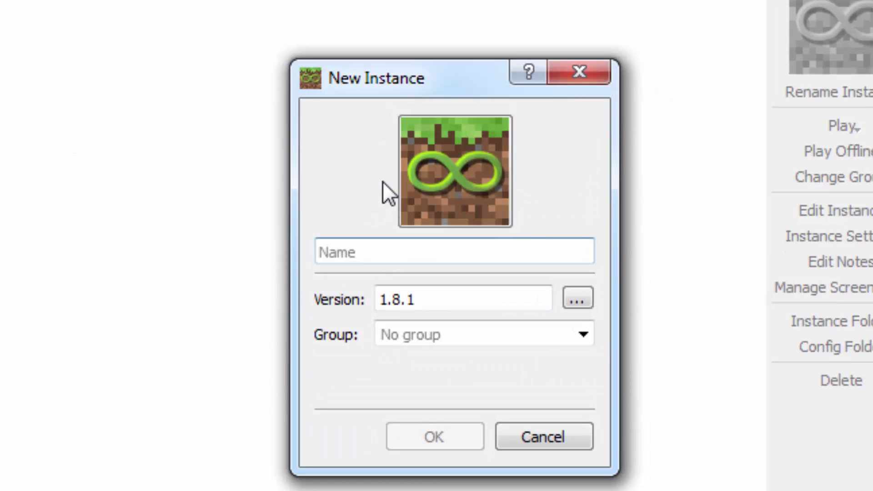
type("M")
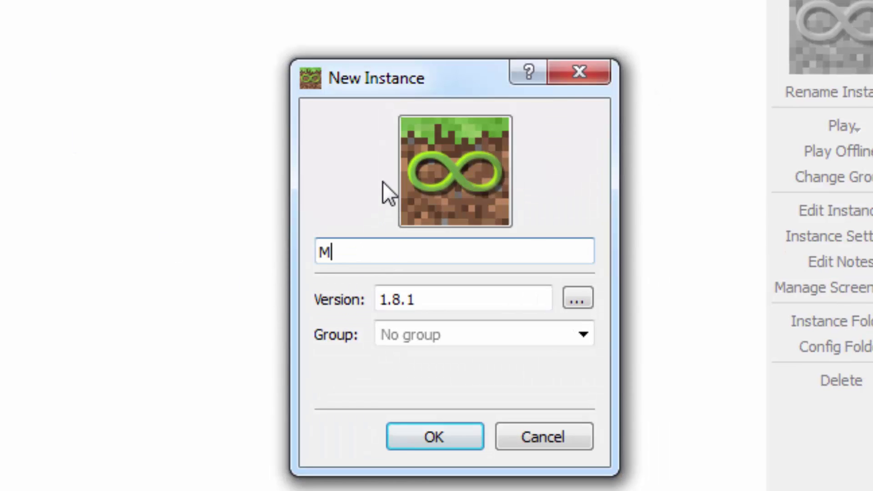
type("y Moded")
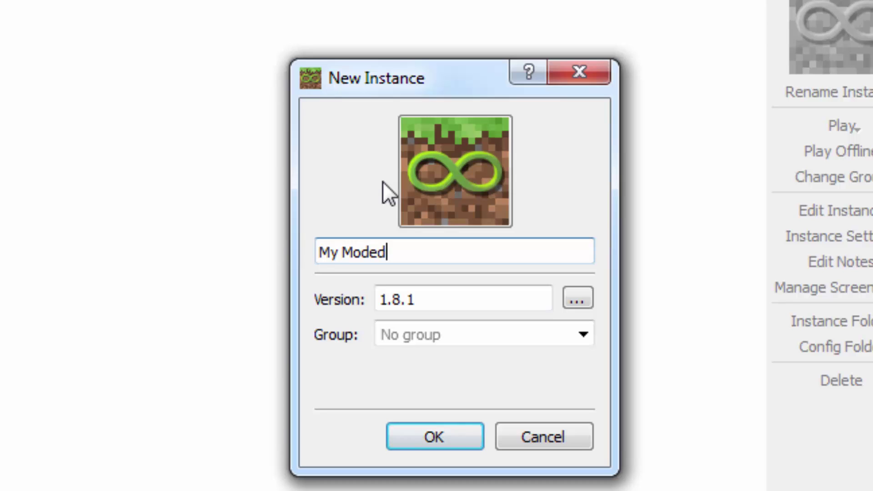
type(" Server")
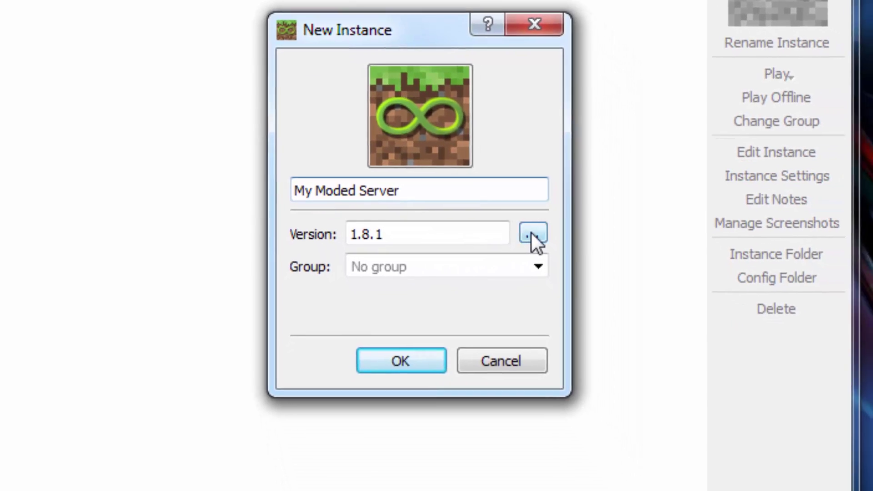
Step: Set the new instance's Minecraft version to the 1.7.10 regular release and create the instance
left_click(578, 298)
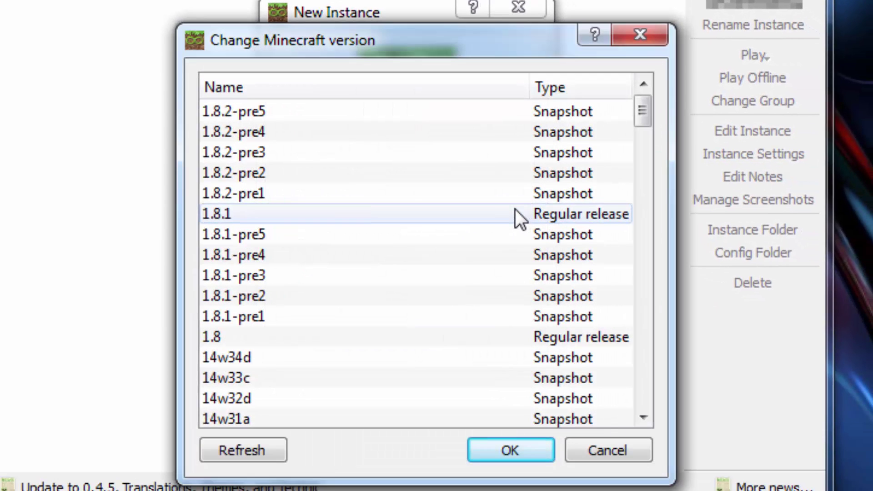
scroll(369, 189, "down", 2)
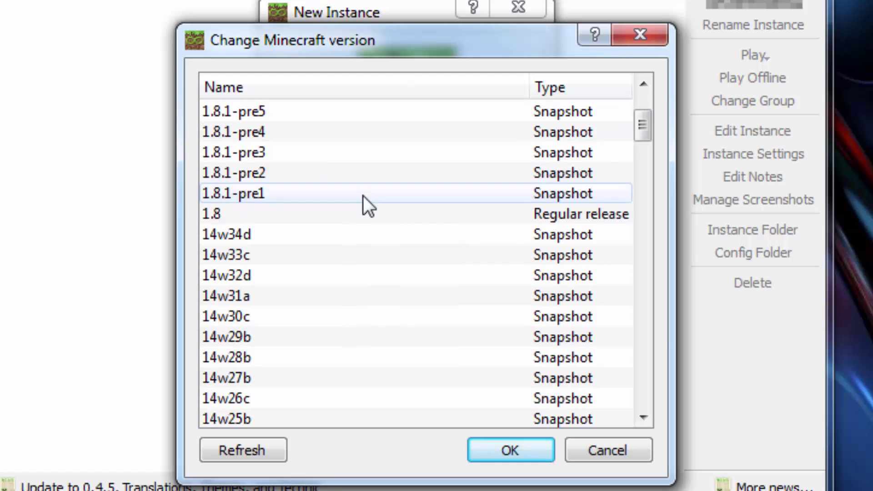
scroll(364, 204, "down", 4)
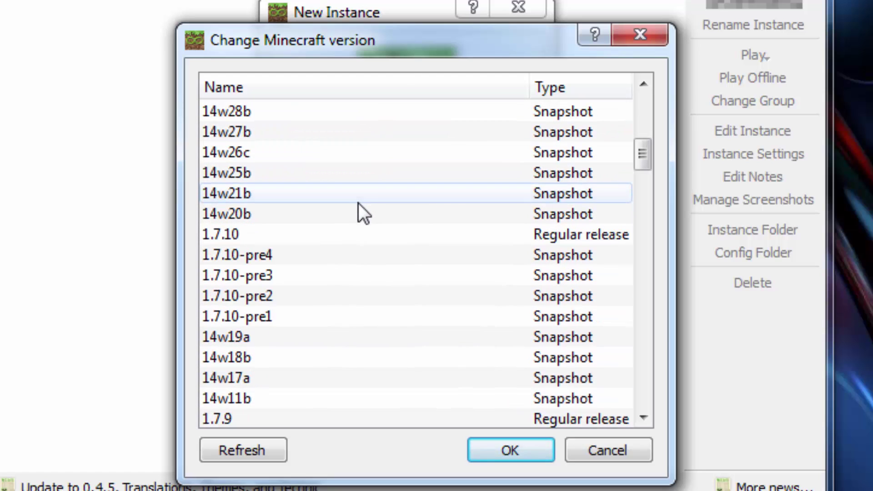
left_click(347, 234)
left_click(511, 449)
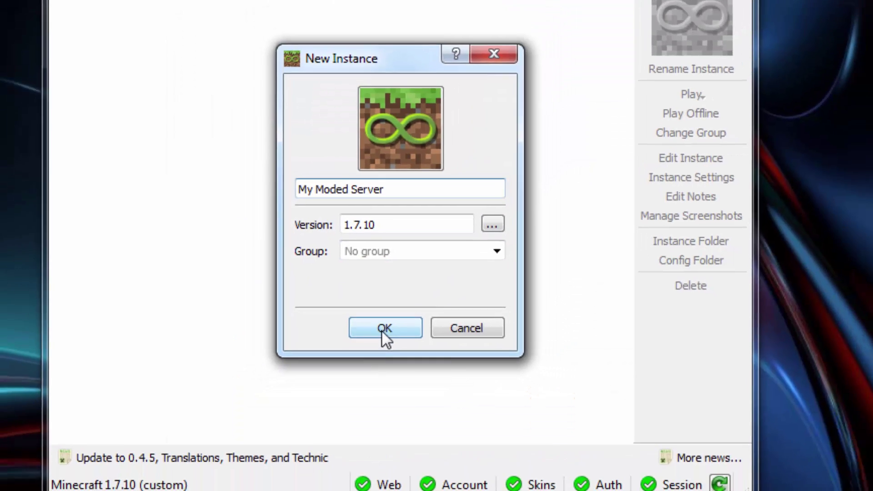
left_click(396, 332)
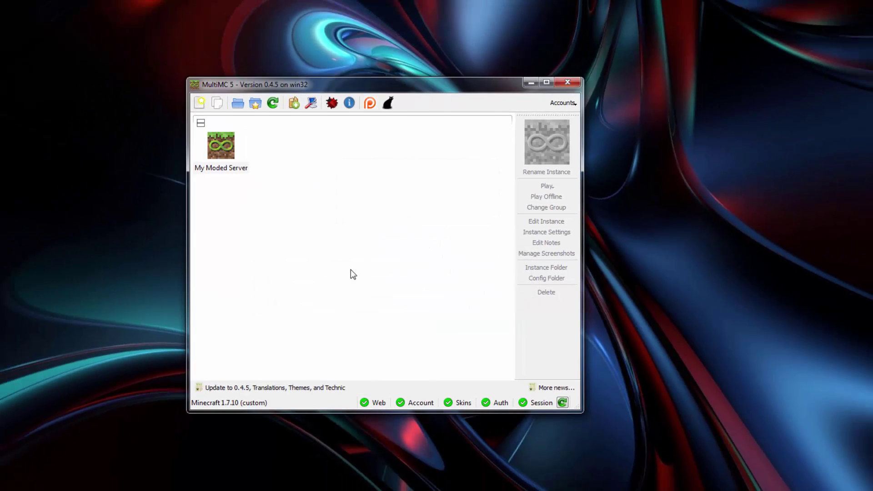
Step: Launch the My Moded Server instance once and quit the game from its title screen
double_click(220, 151)
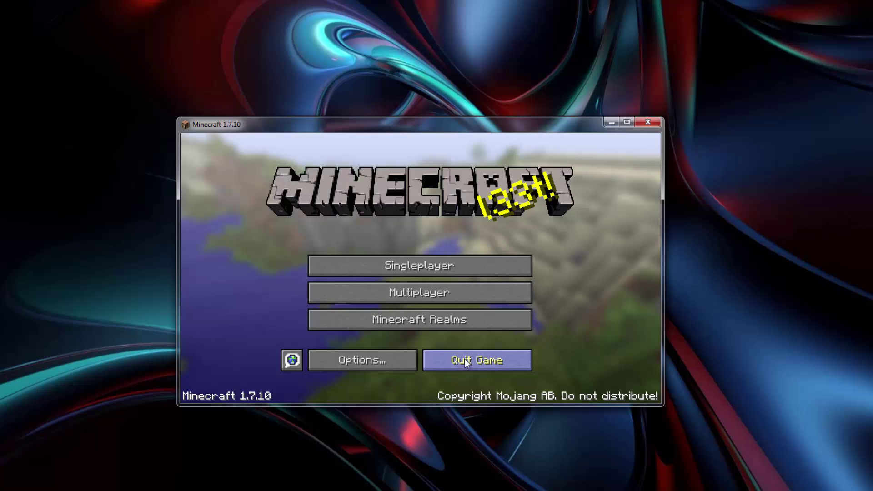
left_click(485, 361)
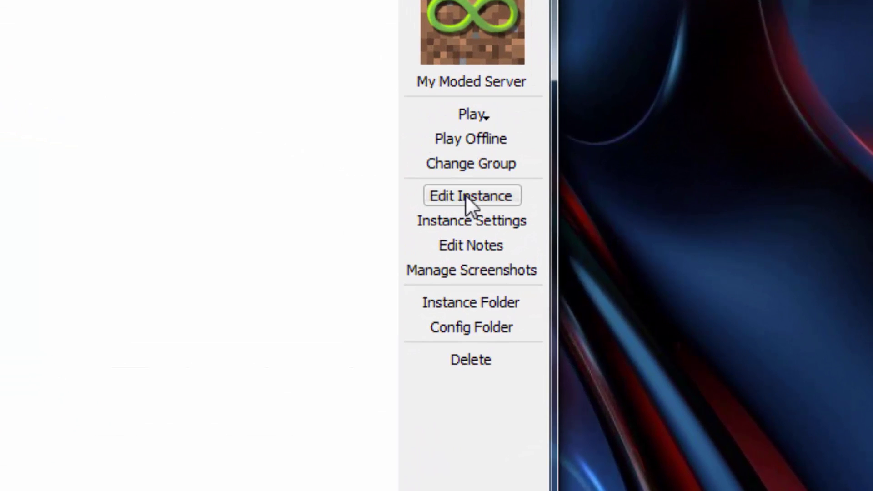
Step: Install Forge 10.13.2.1291 in the My Moded Server instance and close the instance editor
left_click(465, 194)
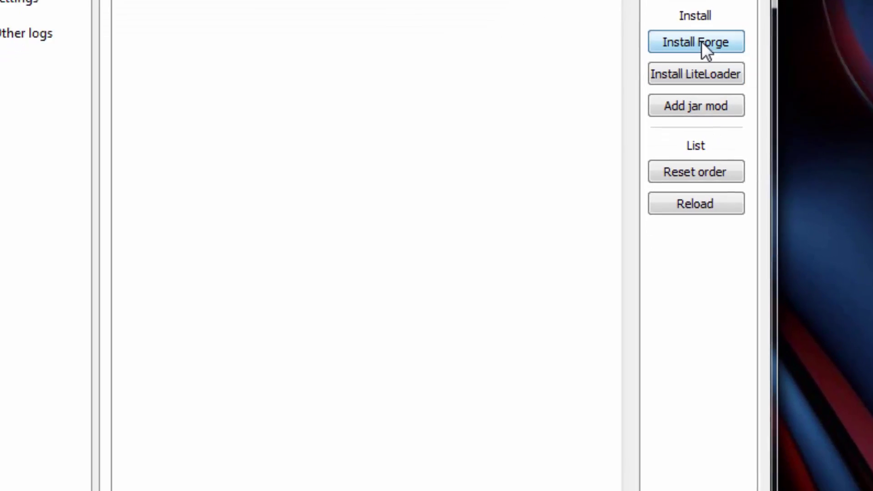
left_click(526, 195)
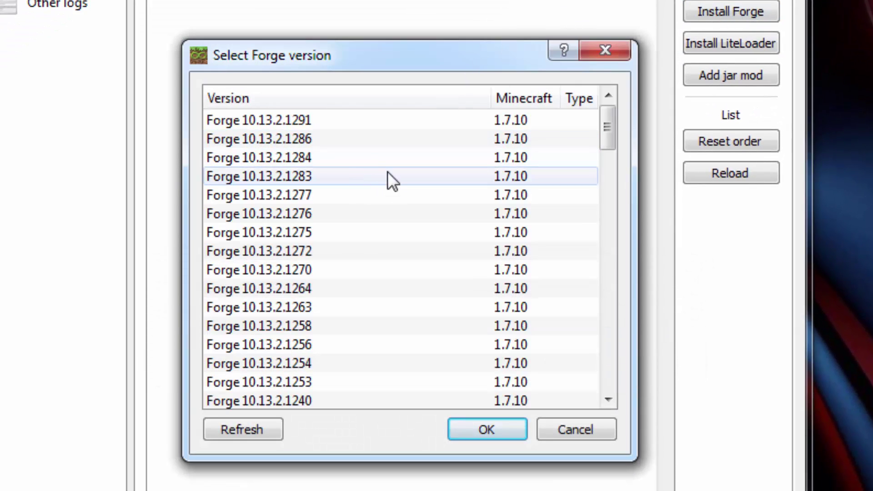
left_click(363, 117)
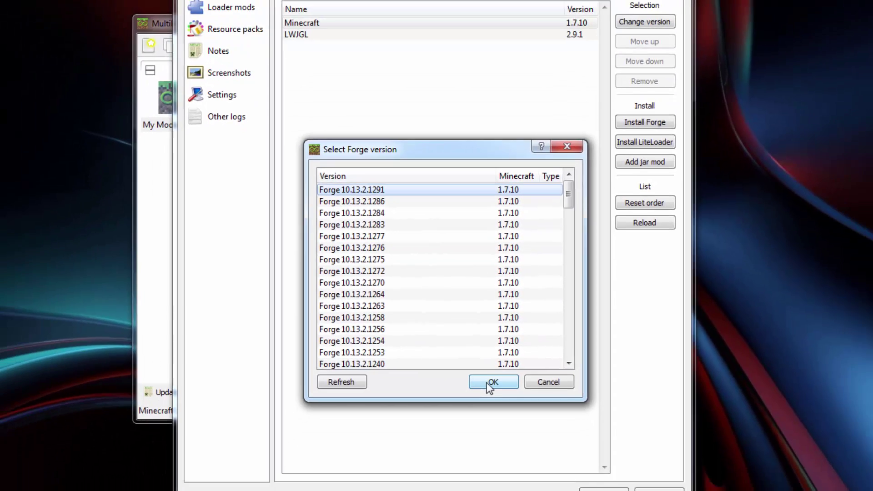
left_click(487, 383)
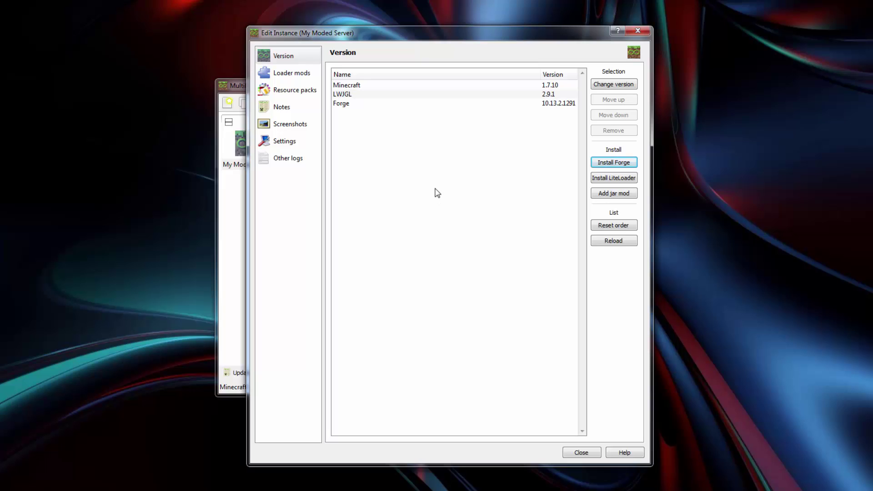
left_click(378, 107)
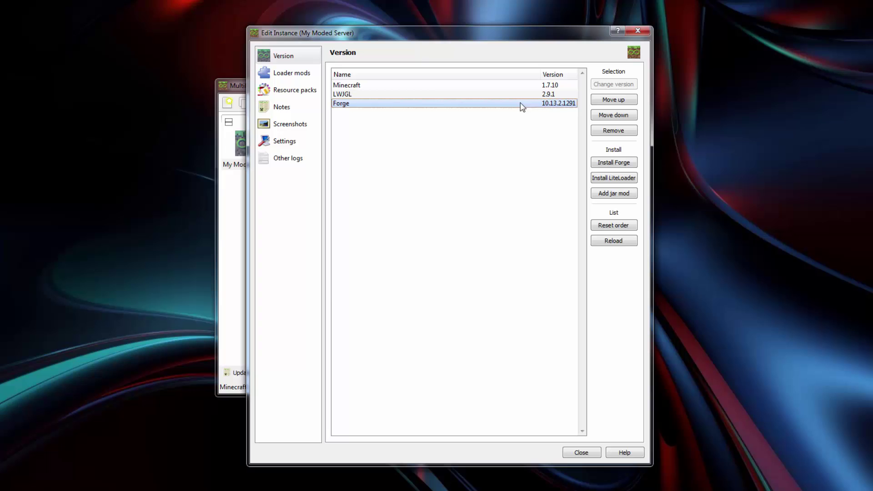
left_click(590, 453)
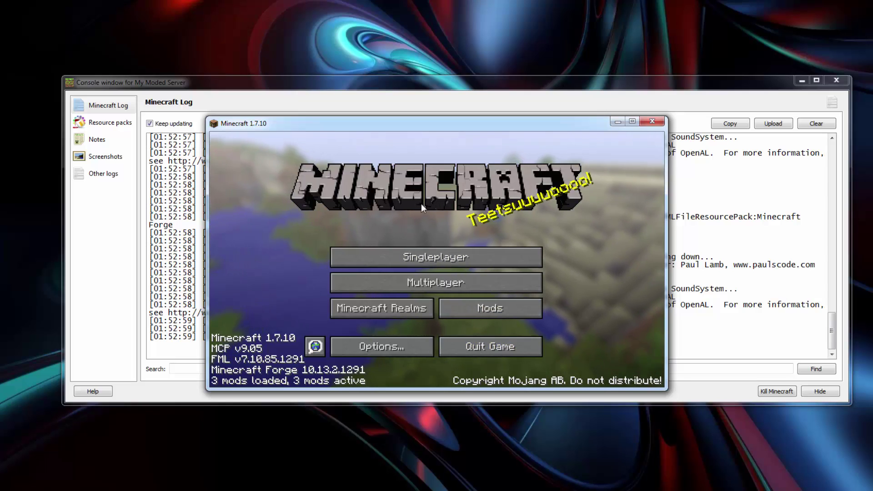
Step: Quit Minecraft, switch to the "Upload to dropbox" folder in Windows Explorer and arrange its window below the MultiMC window
left_click(482, 348)
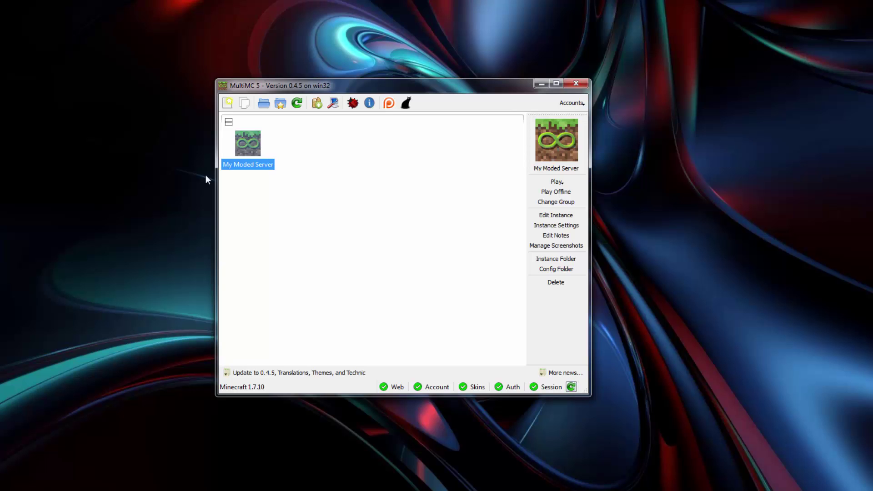
key("alt+Tab")
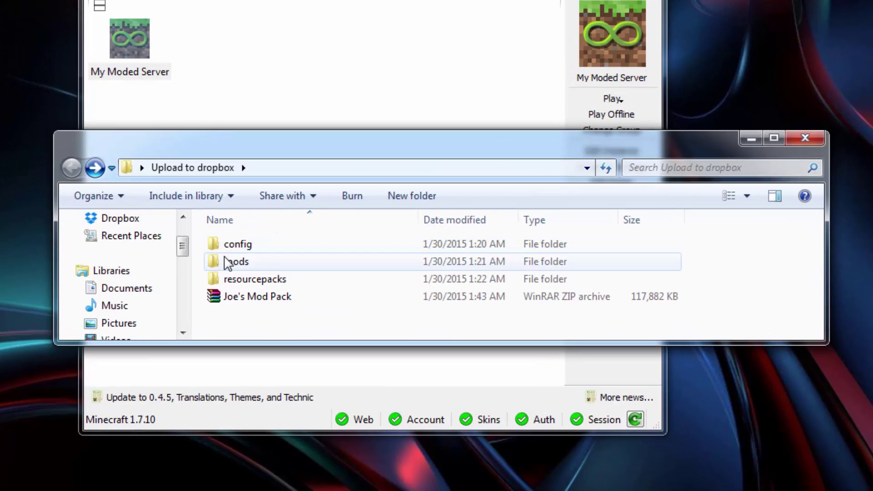
left_click(239, 246)
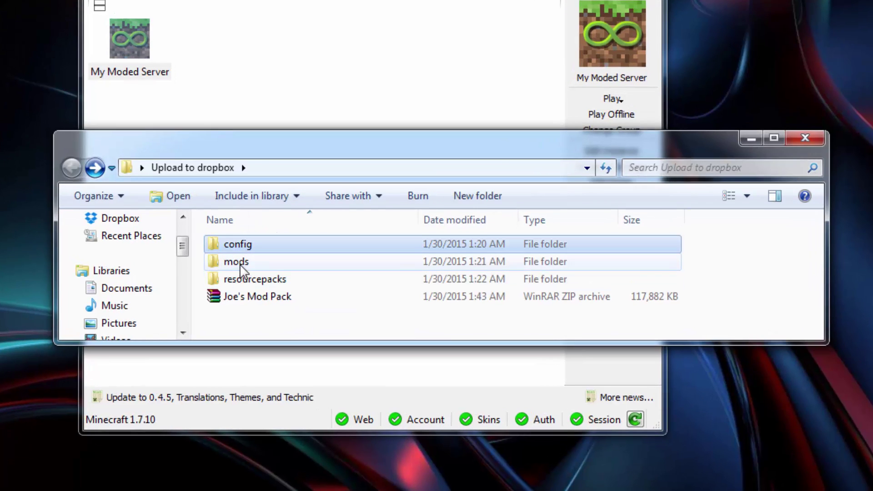
left_click(240, 262)
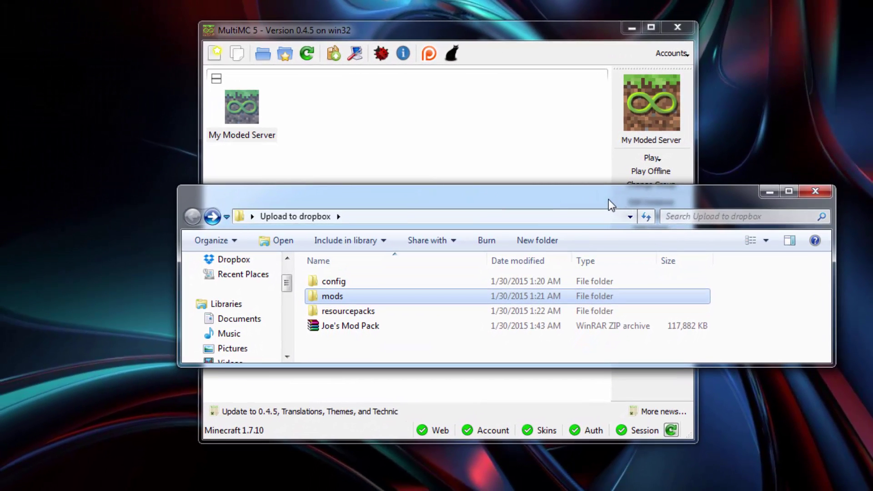
left_click_drag(589, 209, 678, 415)
left_click_drag(493, 29, 500, 0)
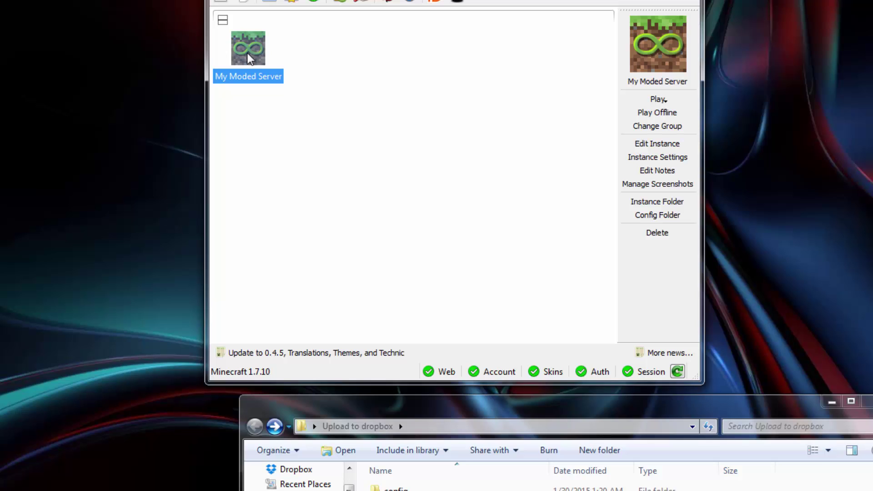
Step: Open the minecraft folder inside the My Moded Server instance folder and arrange its window above the "Upload to dropbox" window
left_click(657, 203)
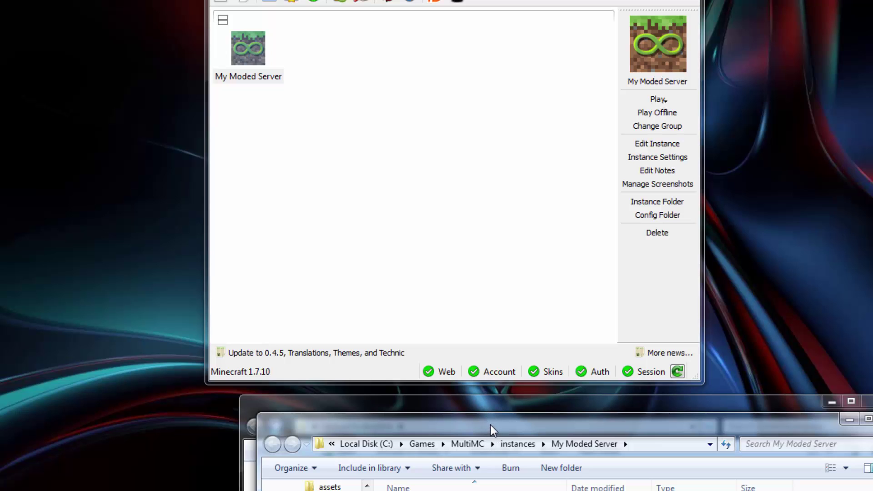
left_click_drag(491, 429, 401, 70)
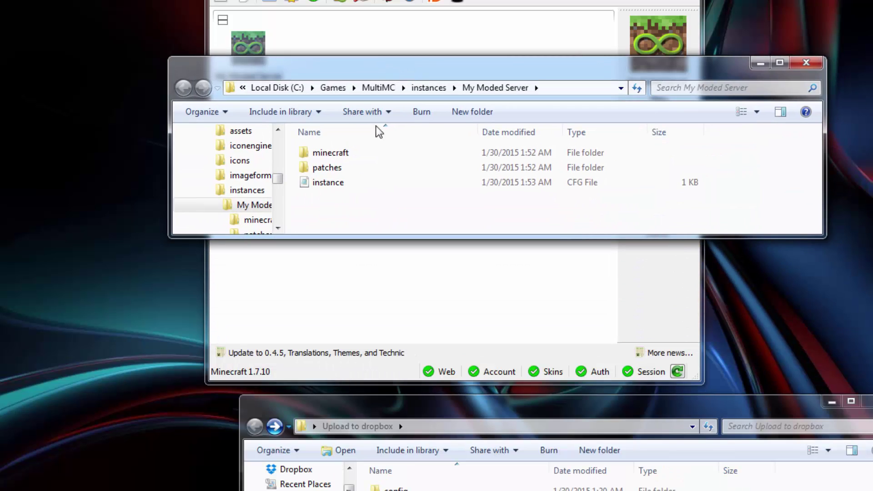
double_click(332, 154)
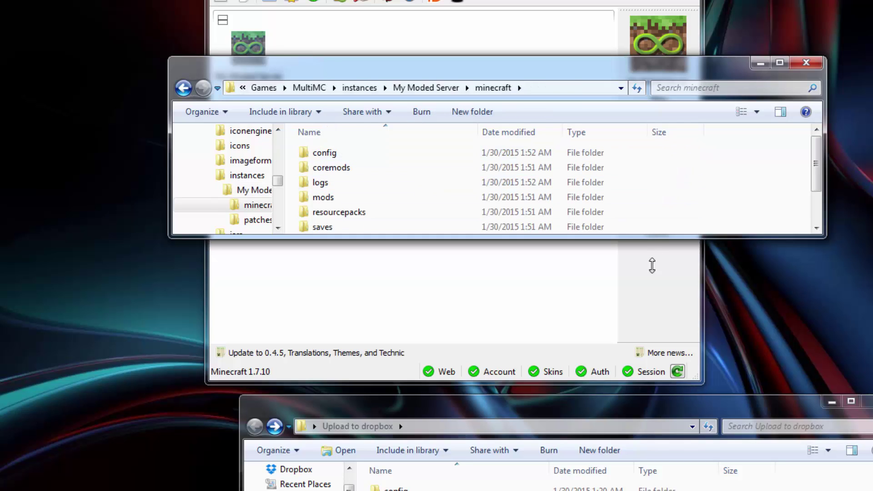
left_click_drag(652, 236, 643, 370)
left_click_drag(493, 68, 491, 0)
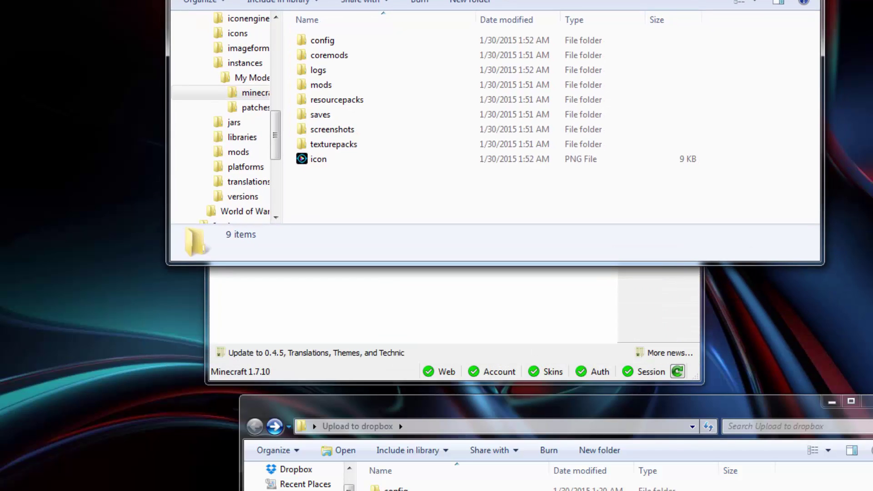
left_click(323, 40)
left_click(322, 89)
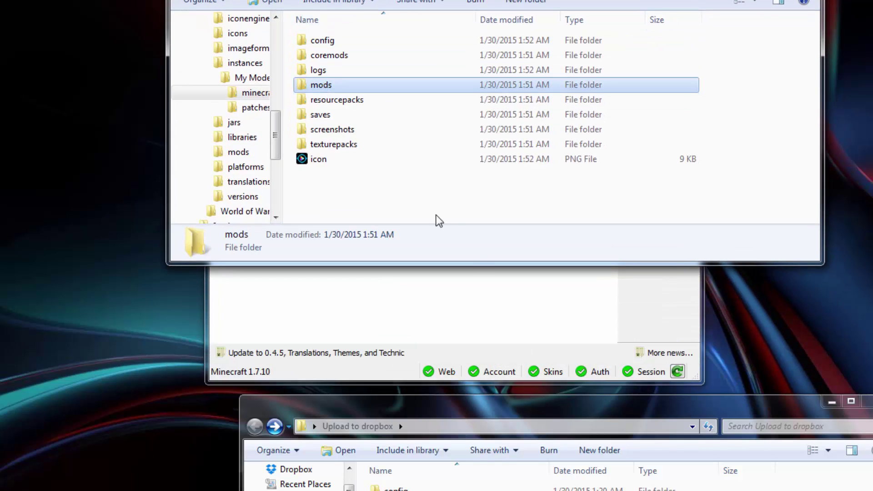
left_click_drag(481, 263, 410, 354)
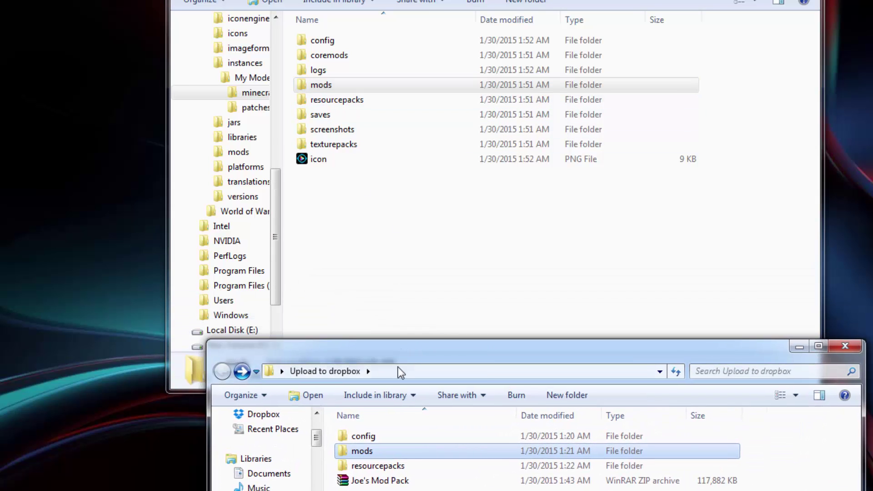
Step: Copy everything from the "Upload to dropbox" config folder into the instance's config folder, replacing forge.cfg and forgeChunkLoading.cfg
double_click(363, 438)
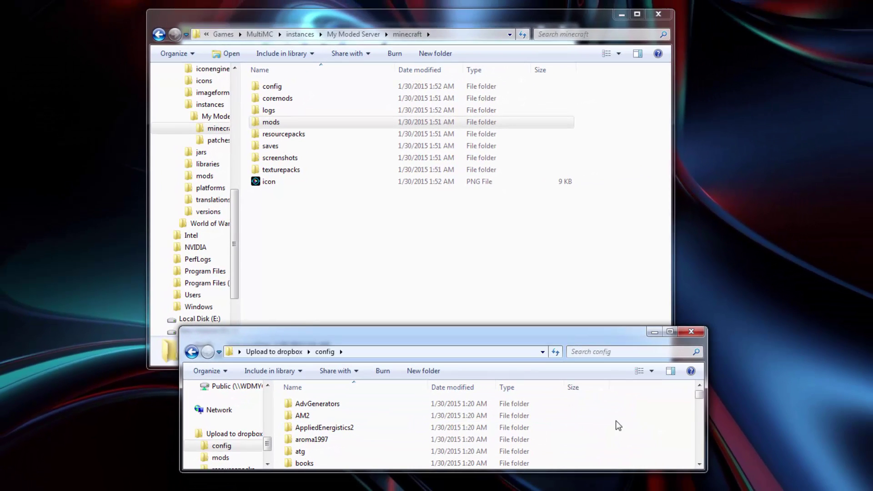
key("ctrl+a")
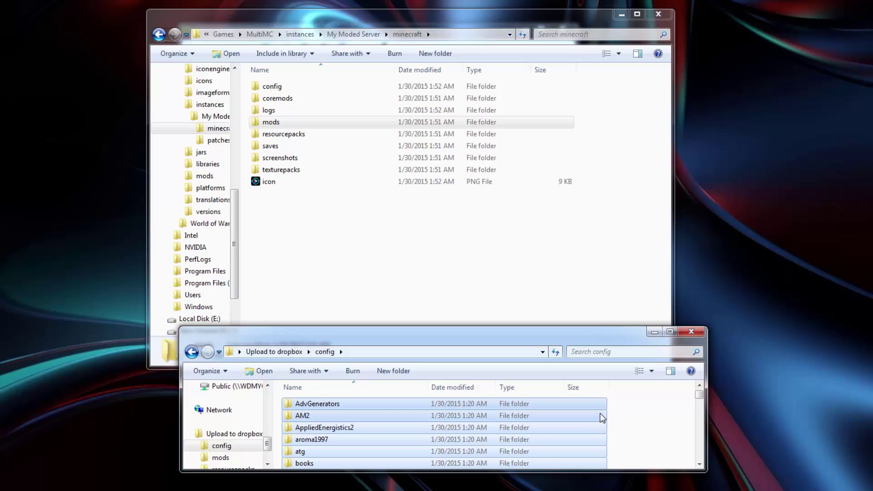
double_click(288, 87)
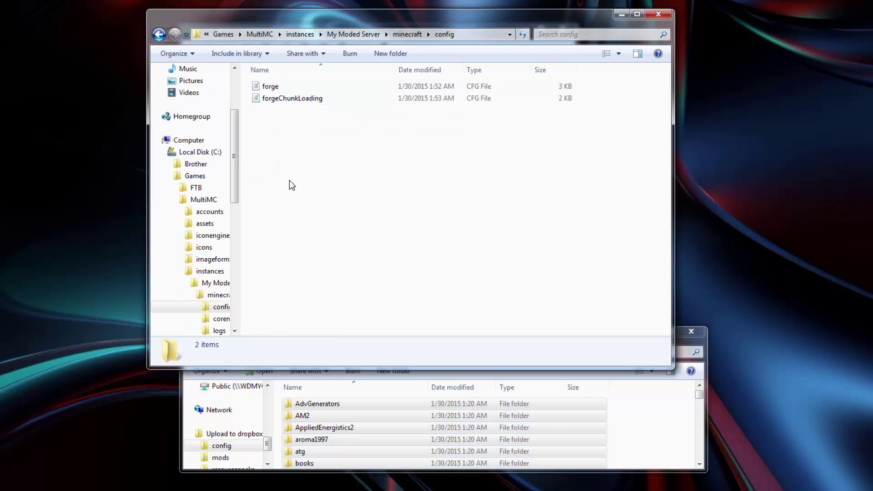
key("ctrl+v")
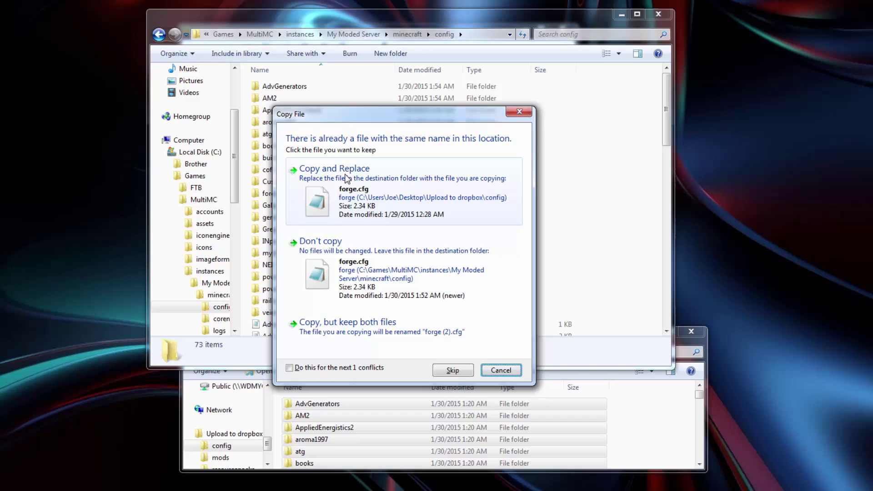
left_click(392, 179)
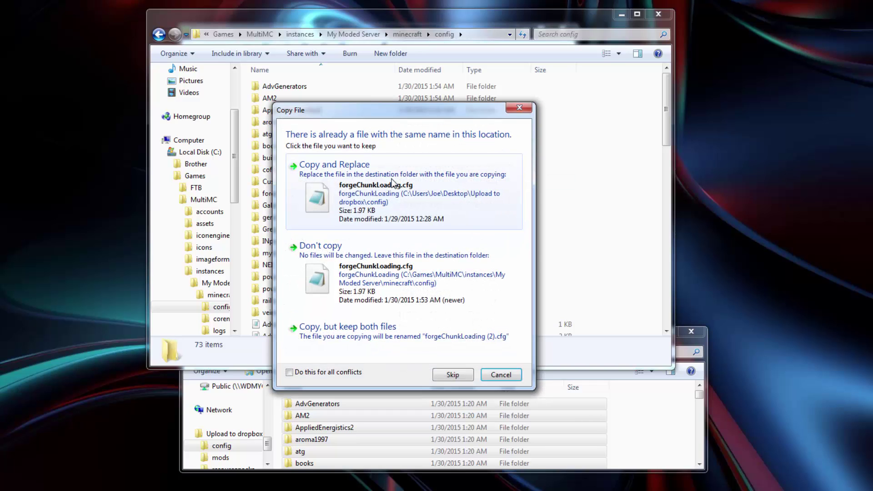
left_click(392, 179)
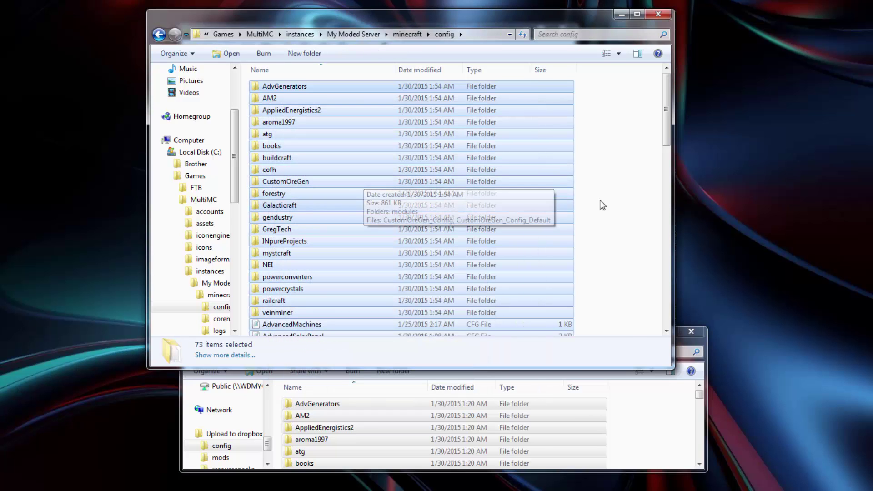
left_click(602, 227)
Step: Copy everything from the "Upload to dropbox" mods folder into the instance's mods folder
key("BackSpace")
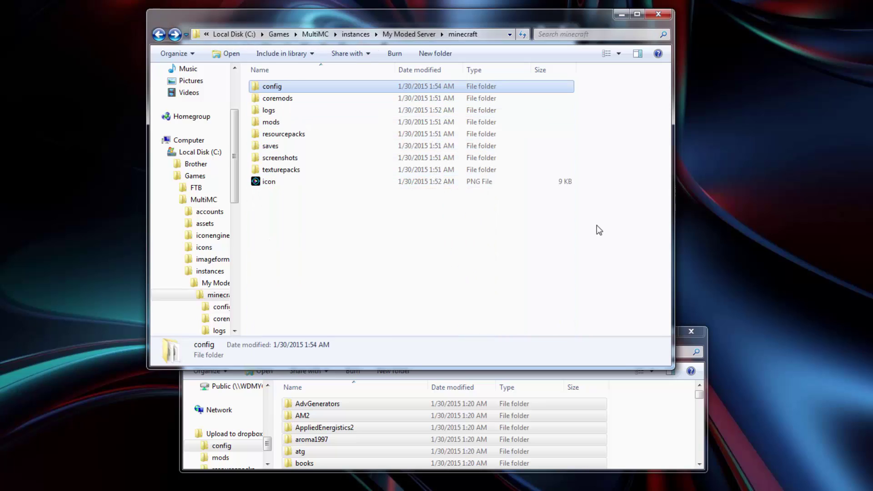
double_click(326, 122)
left_click(637, 432)
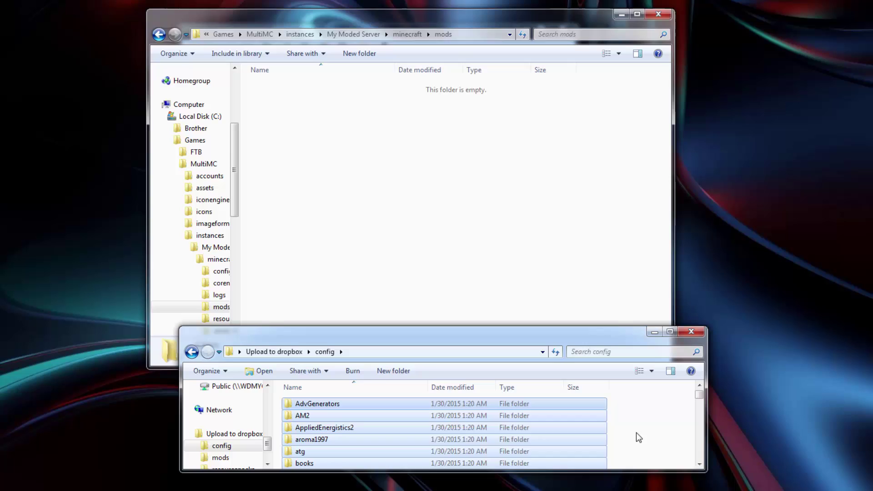
key("BackSpace")
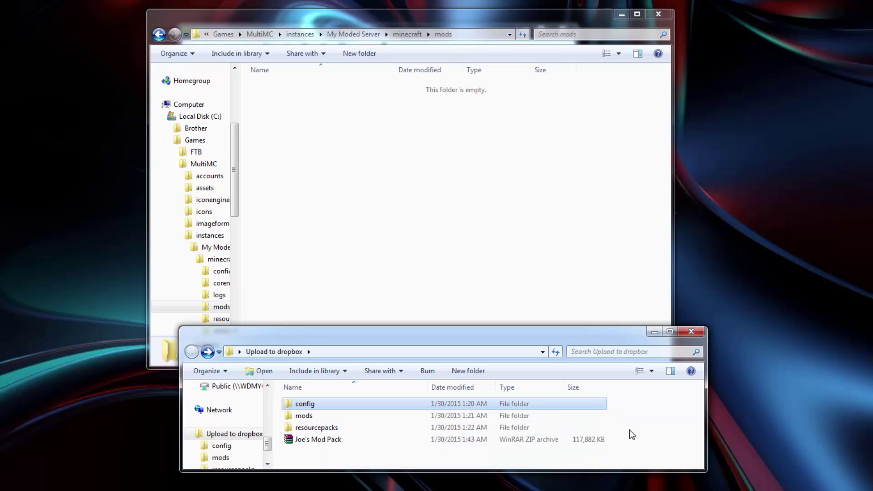
double_click(349, 416)
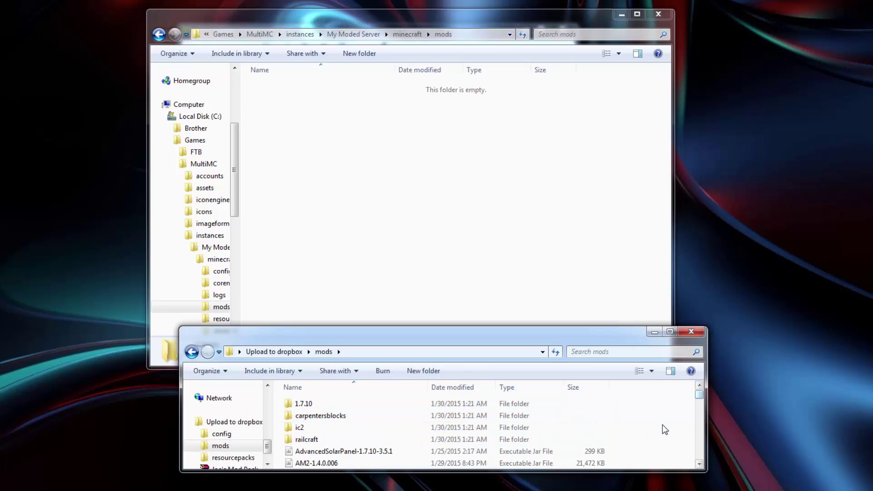
key("ctrl+a")
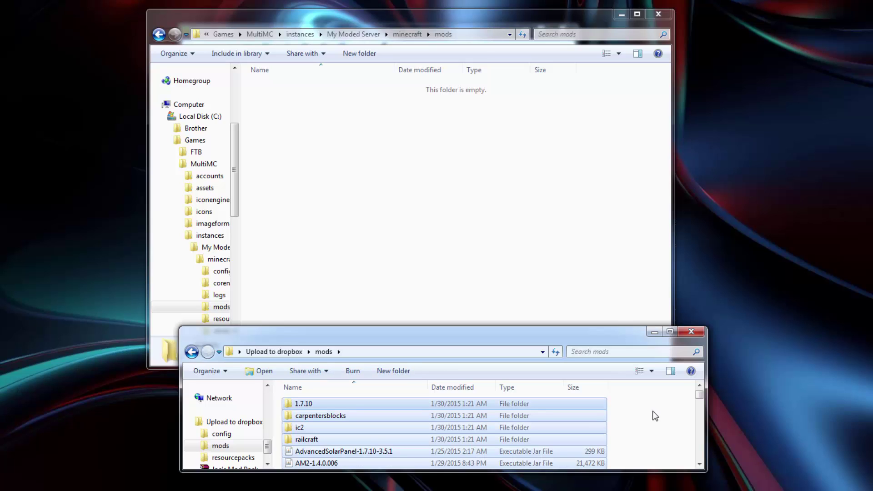
left_click(463, 214)
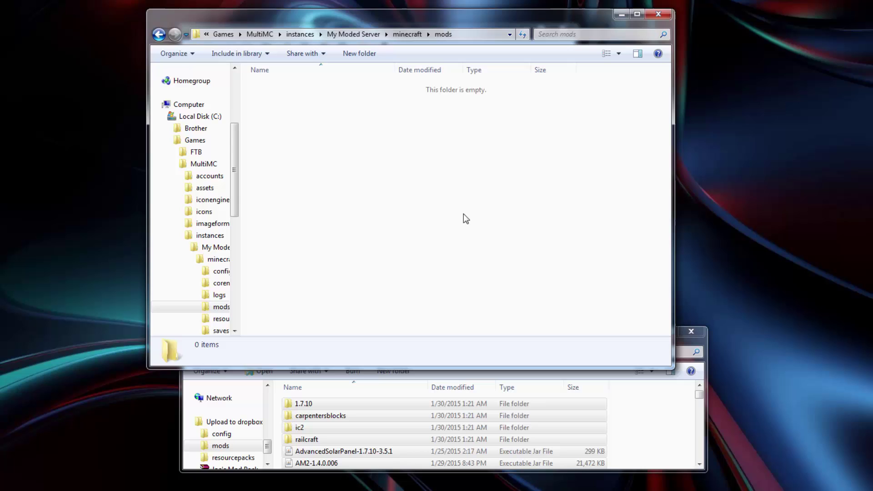
key("ctrl+v")
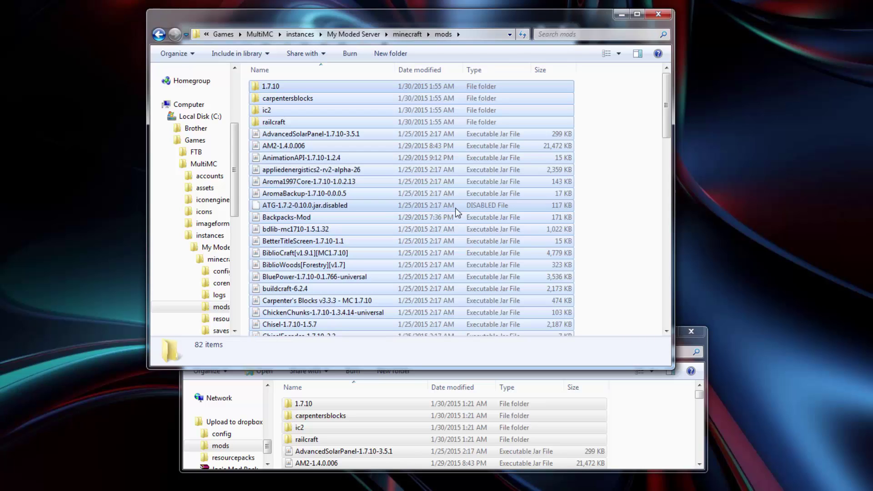
left_click(606, 200)
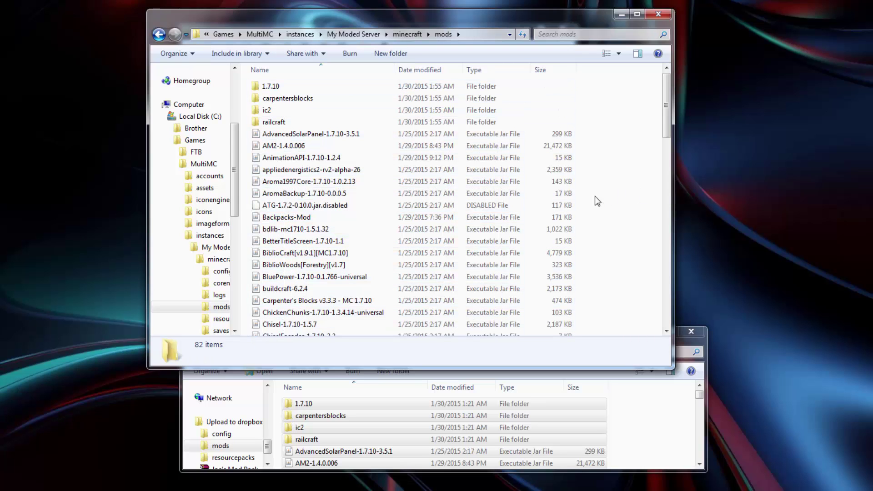
Step: Check the copied contents of the instance's mods and config folders, and return to the minecraft folder
scroll(541, 204, "down", 20)
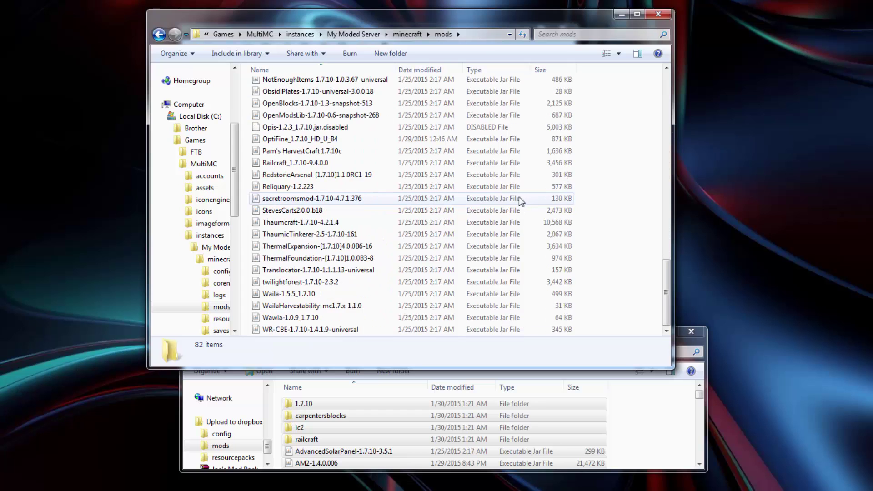
scroll(519, 198, "up", 20)
key("BackSpace")
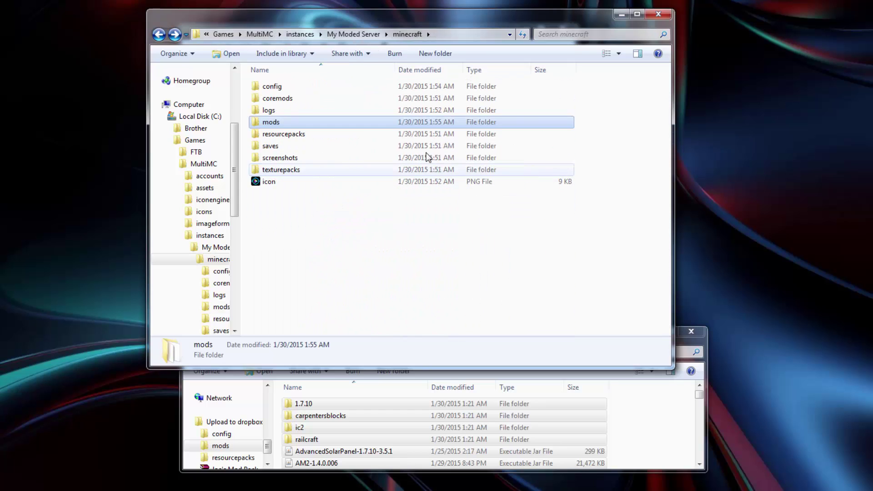
double_click(326, 89)
scroll(396, 196, "down", 17)
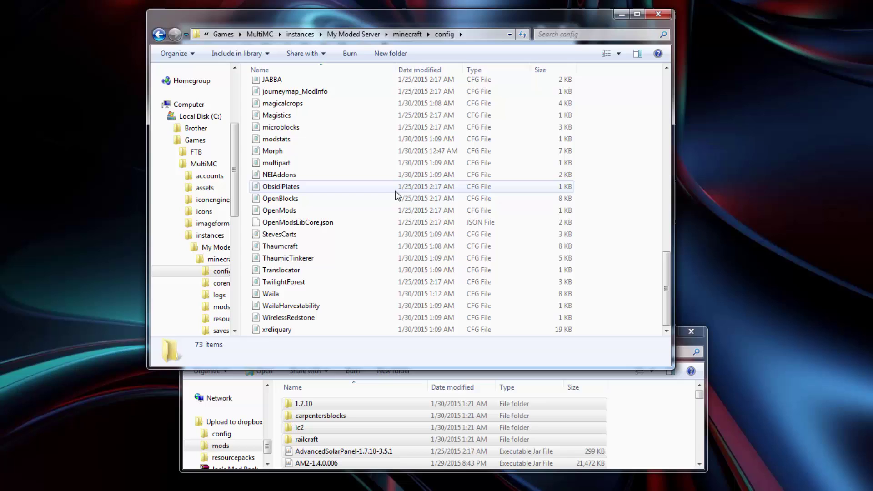
scroll(409, 204, "up", 15)
key("BackSpace")
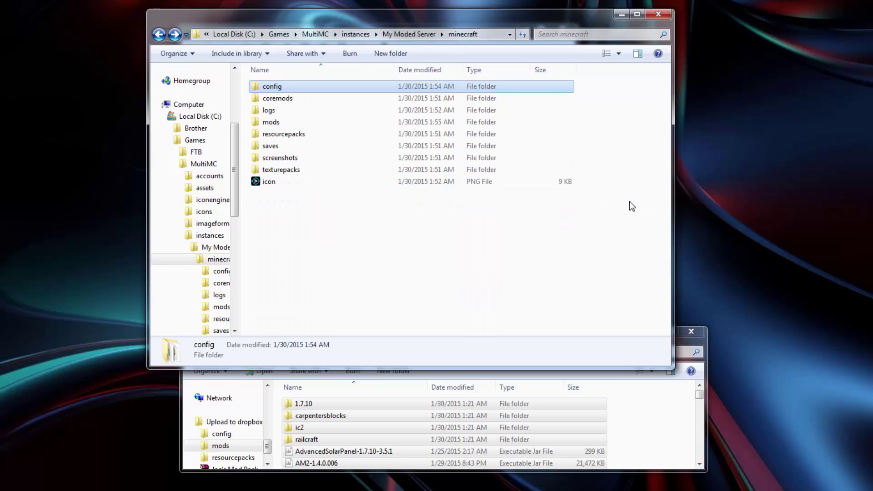
Step: Copy the Fanver_Resurrection archive from the "Upload to dropbox" resourcepacks folder into the instance's resourcepacks folder, and close both folder windows
left_click(650, 435)
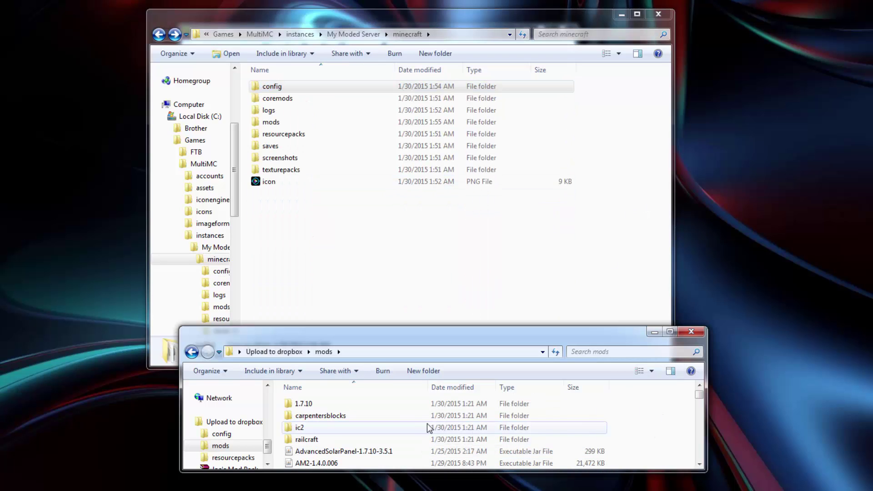
key("BackSpace")
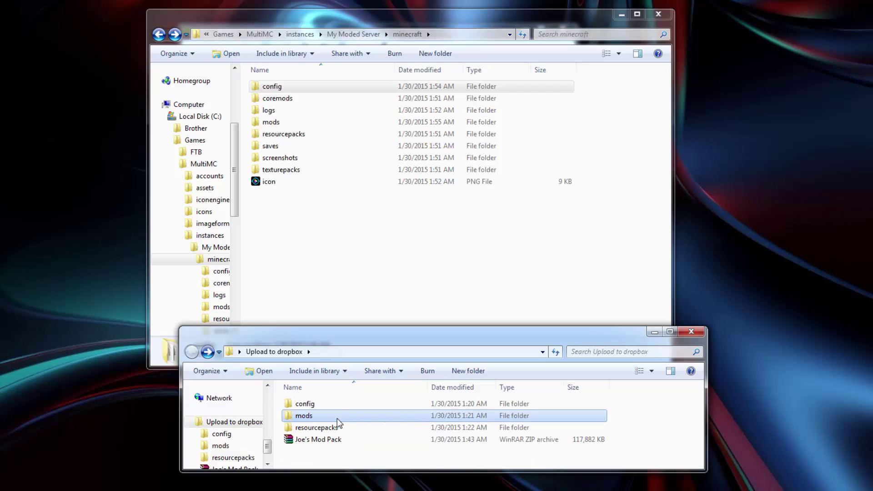
double_click(309, 428)
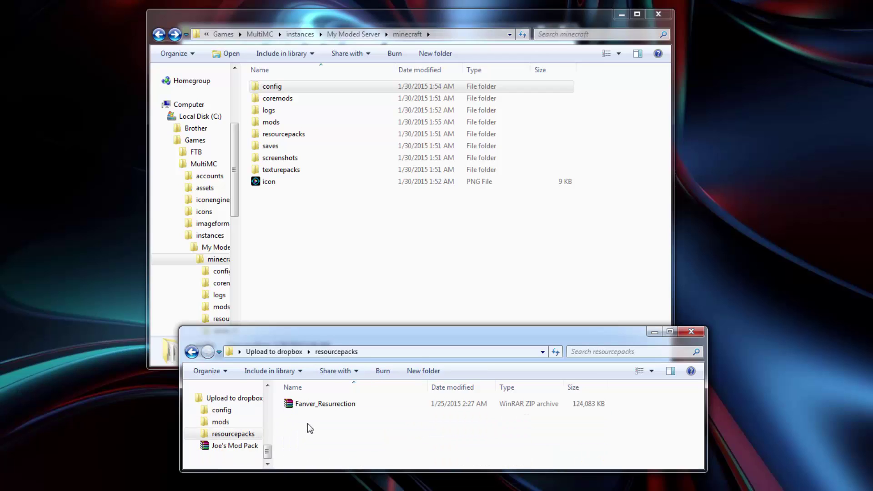
left_click(318, 408)
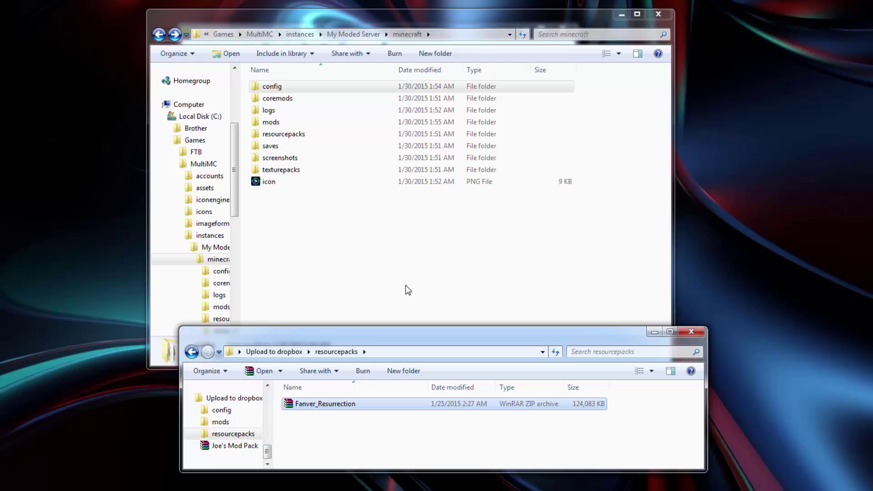
left_click(330, 247)
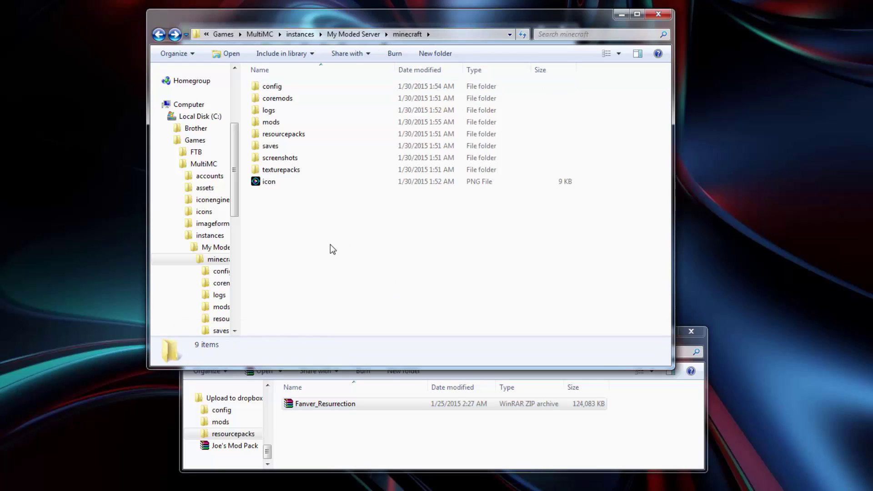
double_click(291, 137)
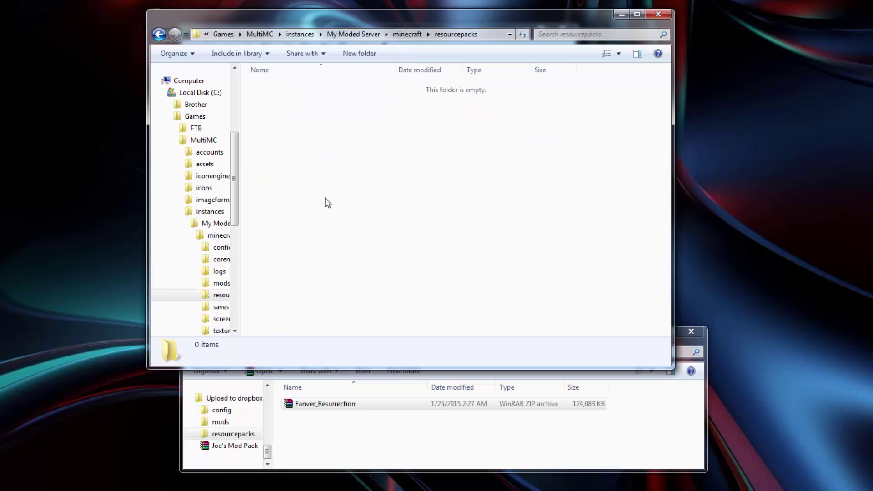
left_click(314, 406)
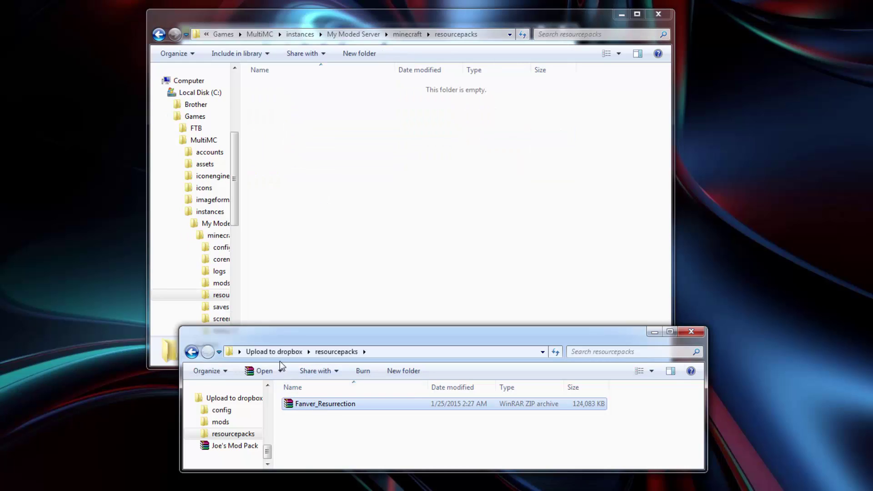
left_click(335, 183)
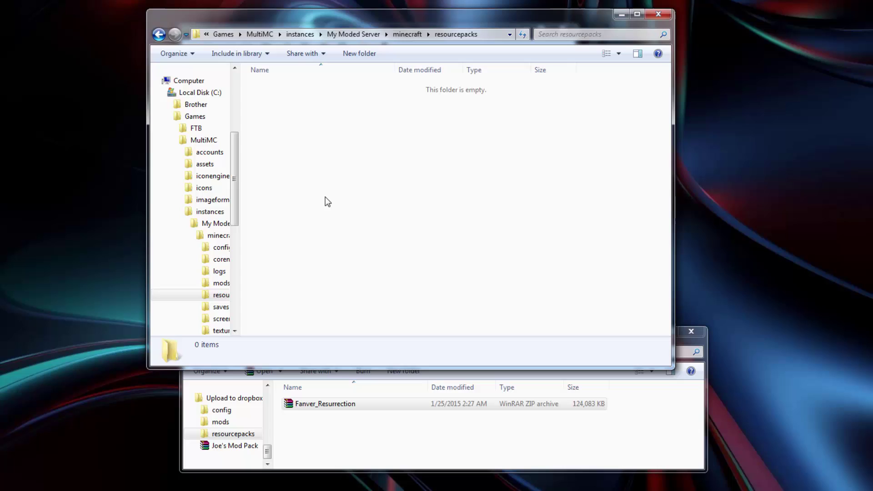
key("ctrl+v")
left_click(334, 172)
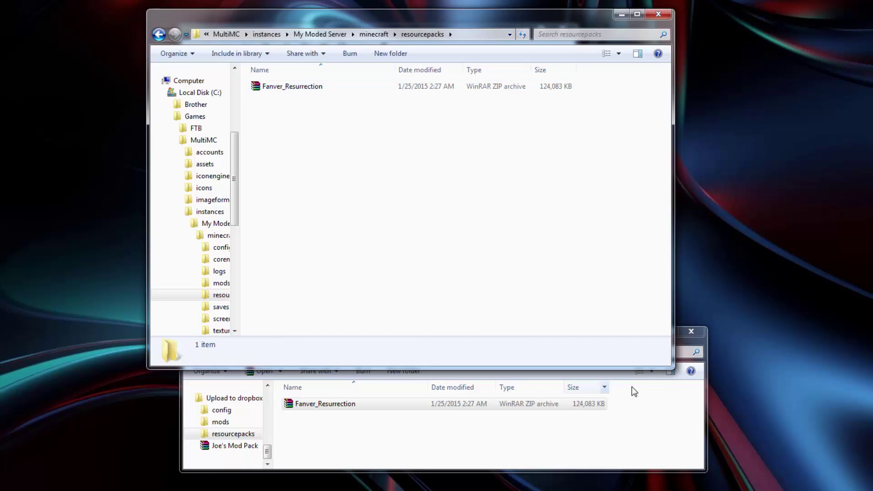
left_click(658, 14)
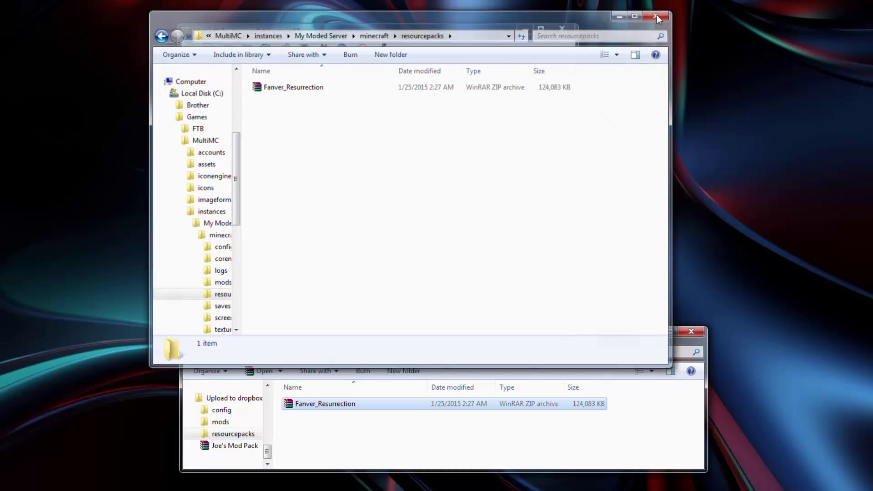
left_click(691, 331)
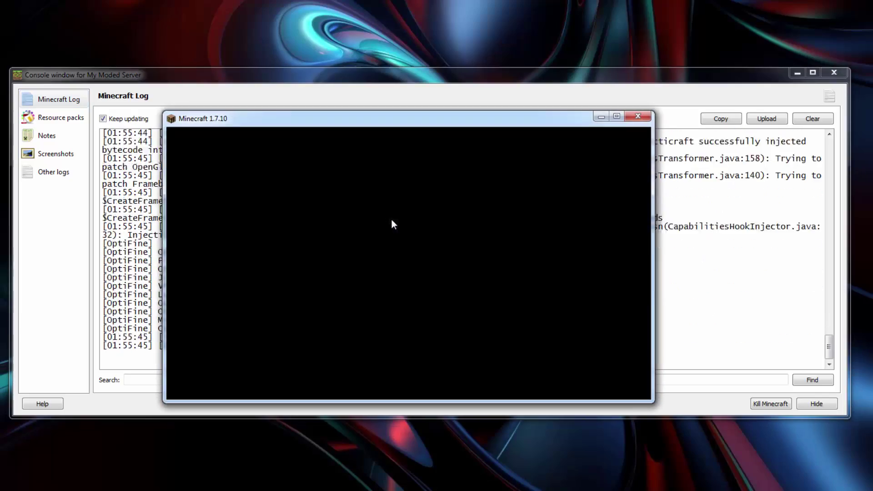
Step: Maximize the Minecraft 1.7.10 window and activate the Fanver_Resurrection.zip resource pack in the game options
left_click(515, 72)
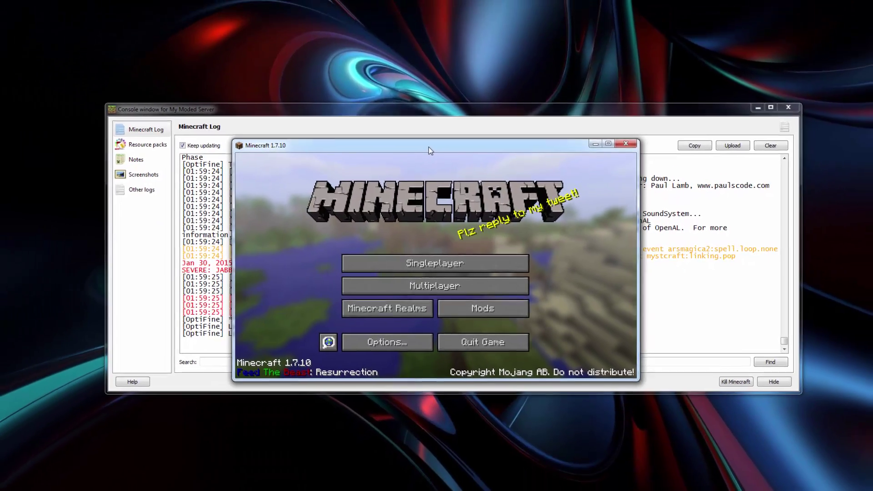
double_click(399, 119)
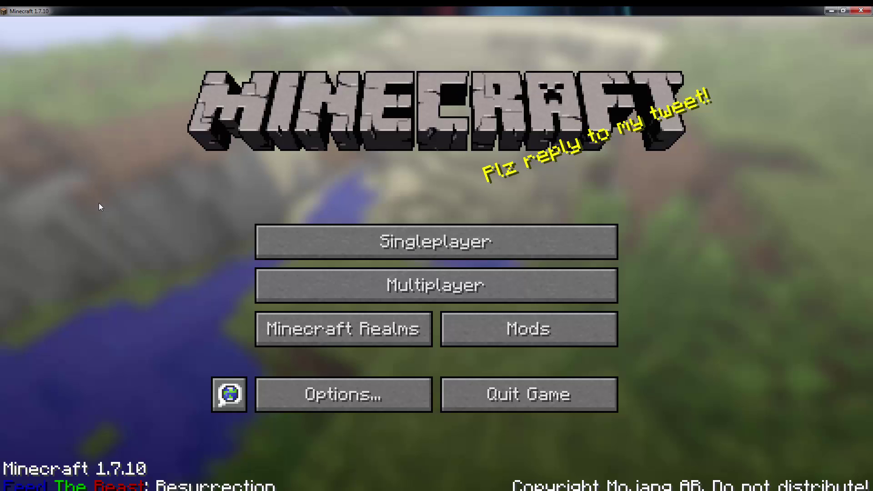
left_click(341, 401)
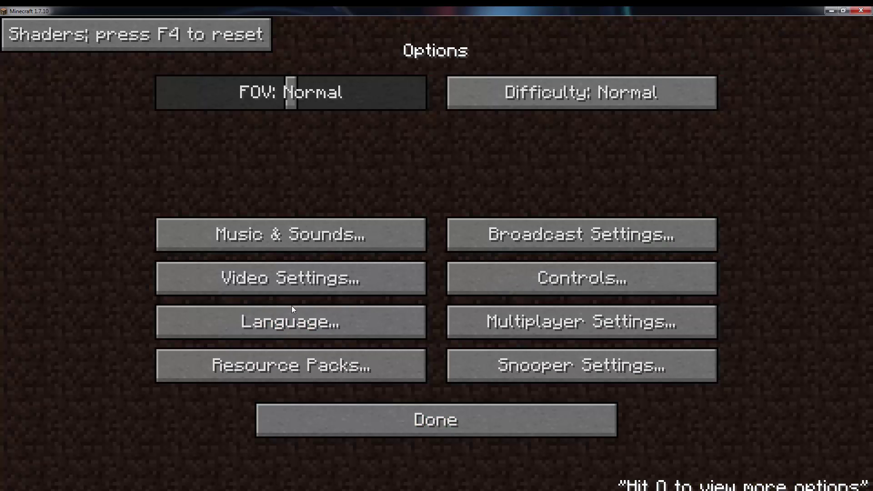
left_click(282, 368)
mouse_move(106, 130)
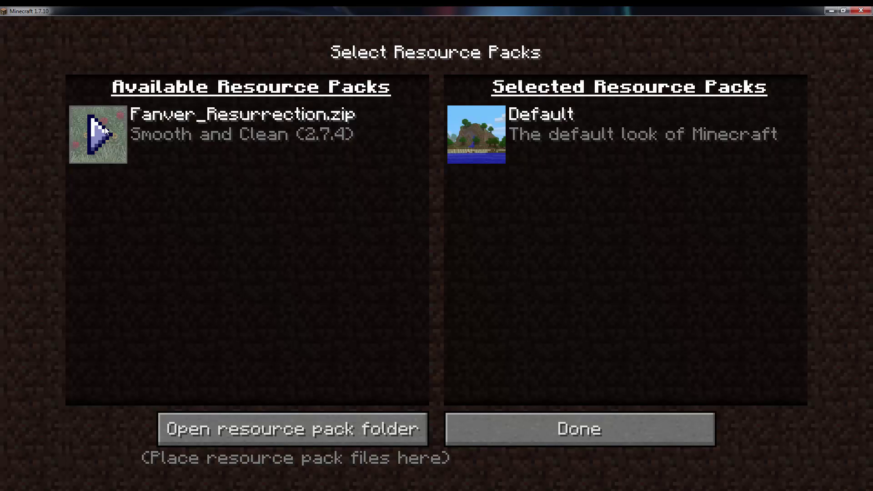
left_click(102, 137)
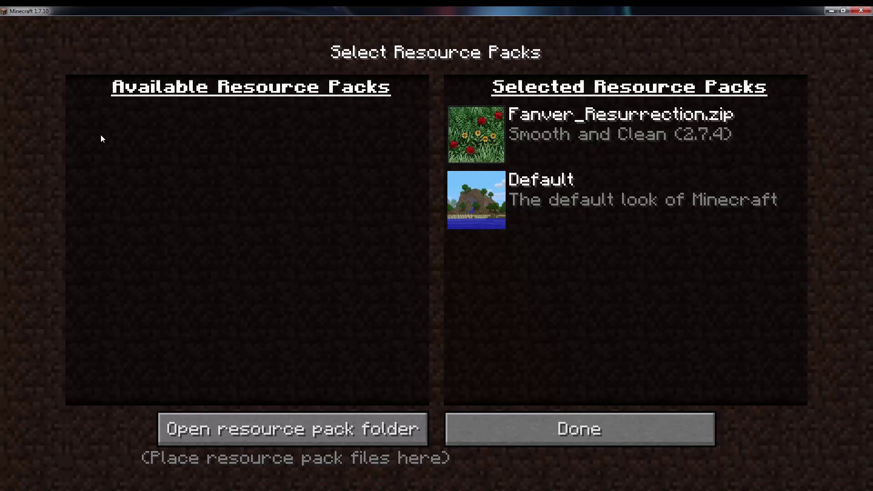
mouse_move(549, 118)
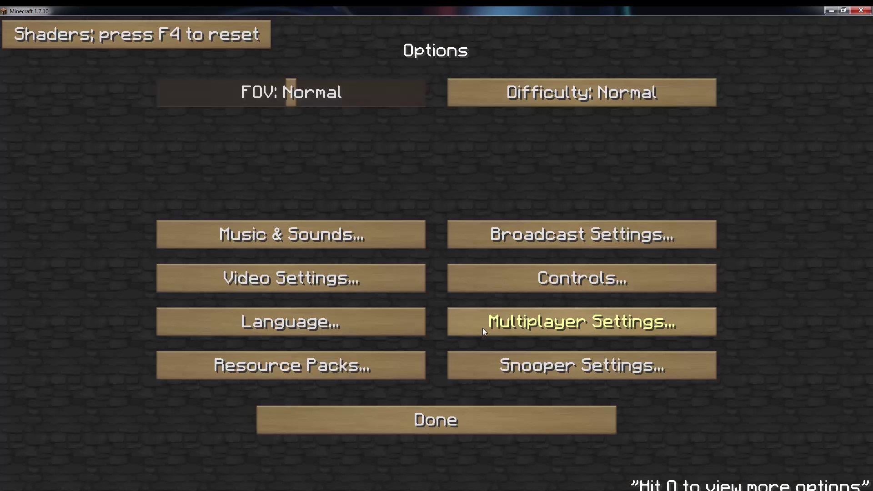
Step: Change the GUI scale in the video settings to one size above the smallest, and return to the title screen
left_click(285, 279)
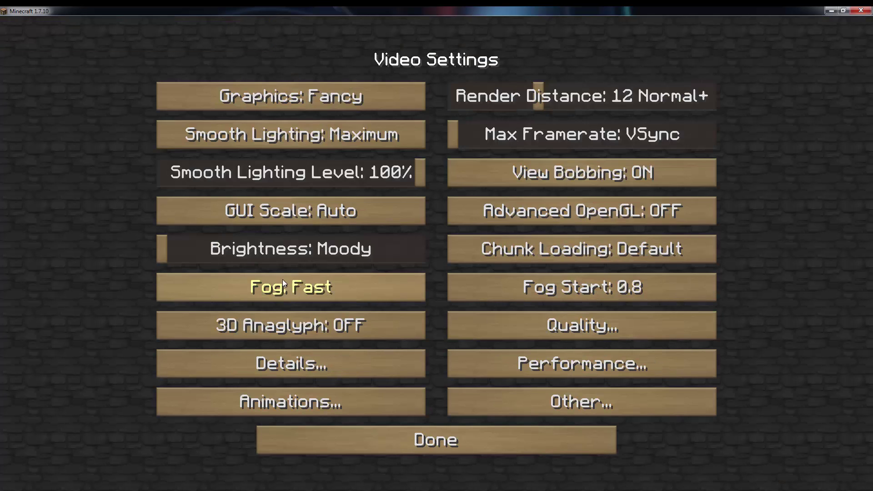
left_click(298, 223)
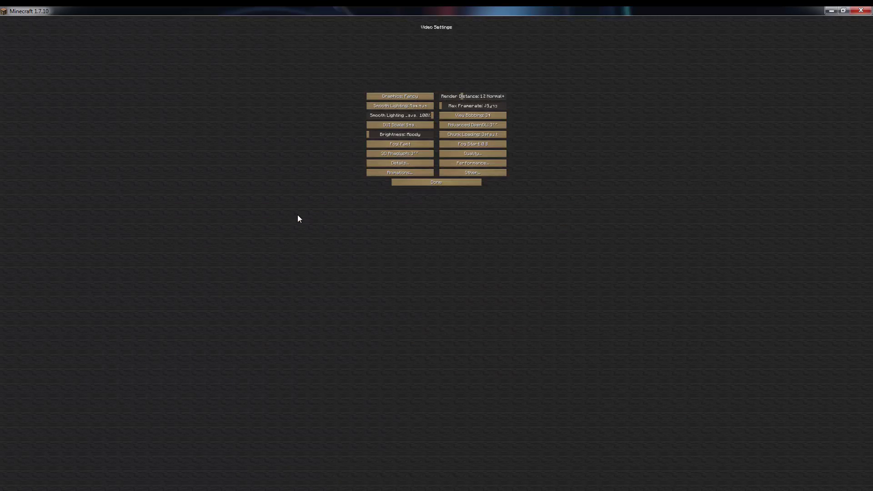
left_click(394, 124)
left_click(435, 270)
left_click(437, 260)
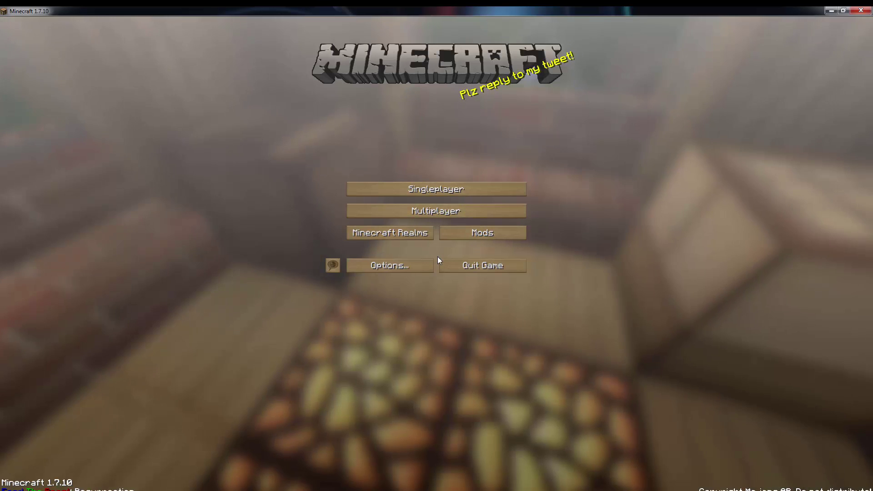
Step: Create a singleplayer Survival world named New World with the Large Biomes world type and the bonus chest on
left_click(431, 189)
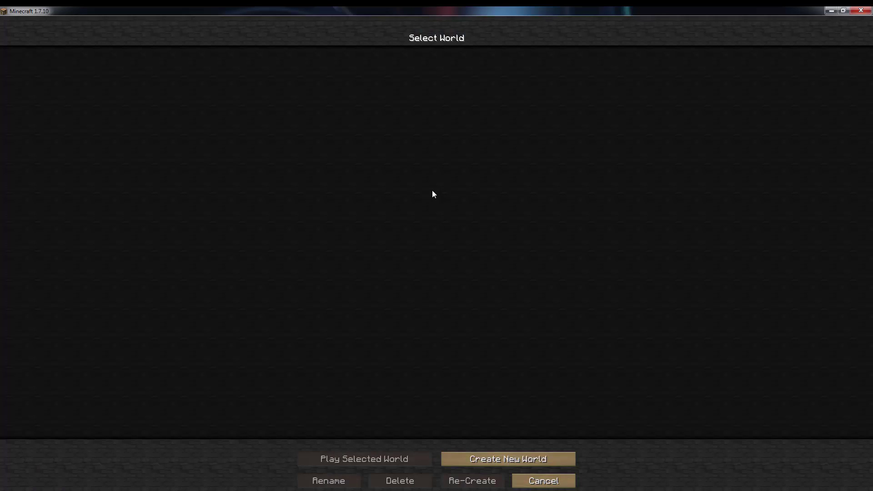
left_click(511, 461)
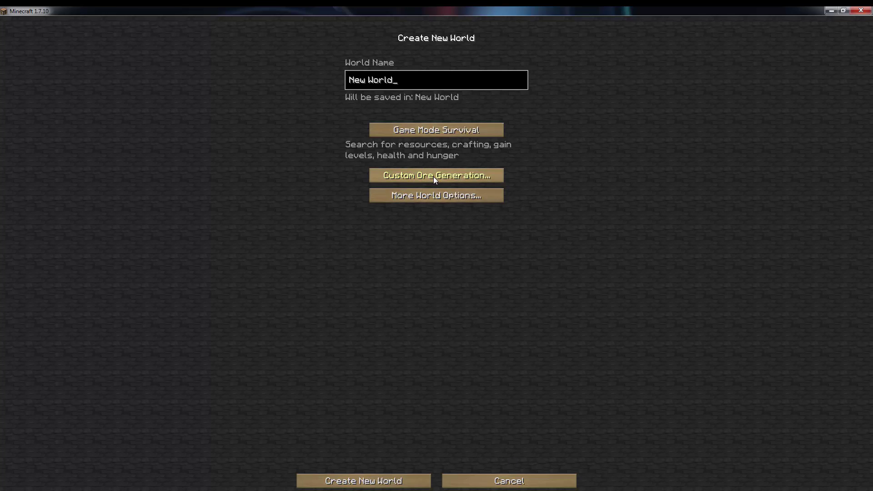
left_click(433, 196)
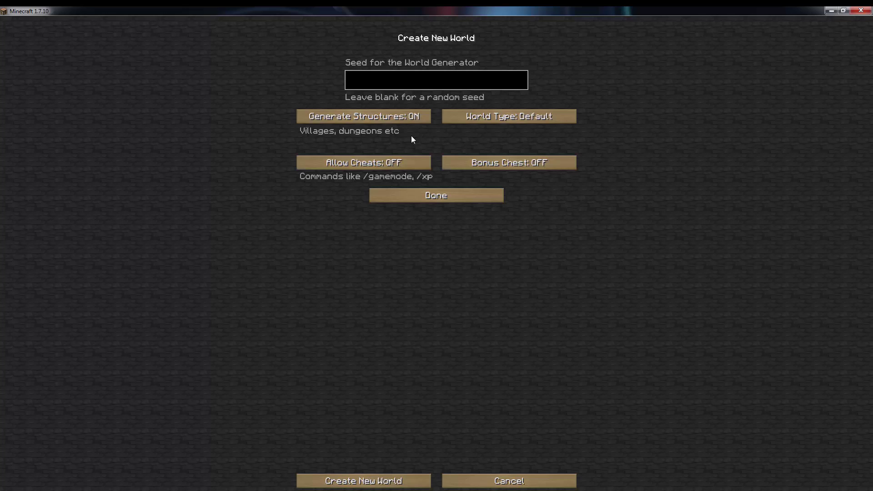
left_click(490, 116)
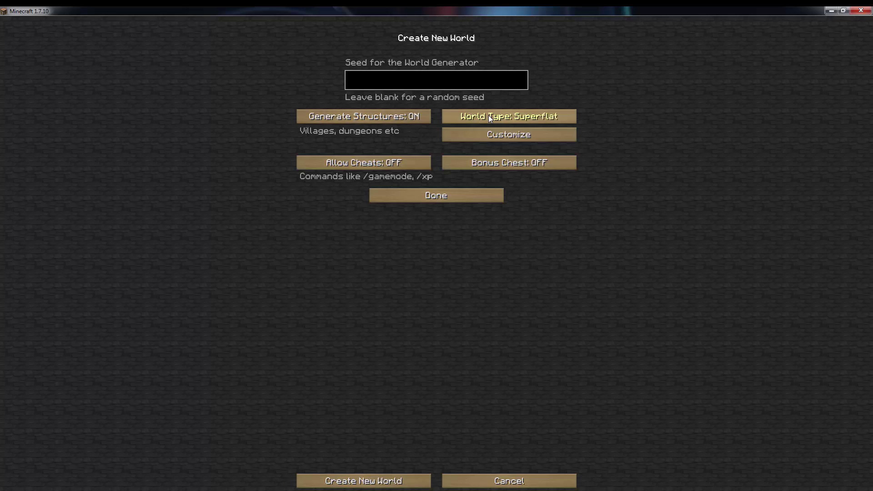
left_click(487, 115)
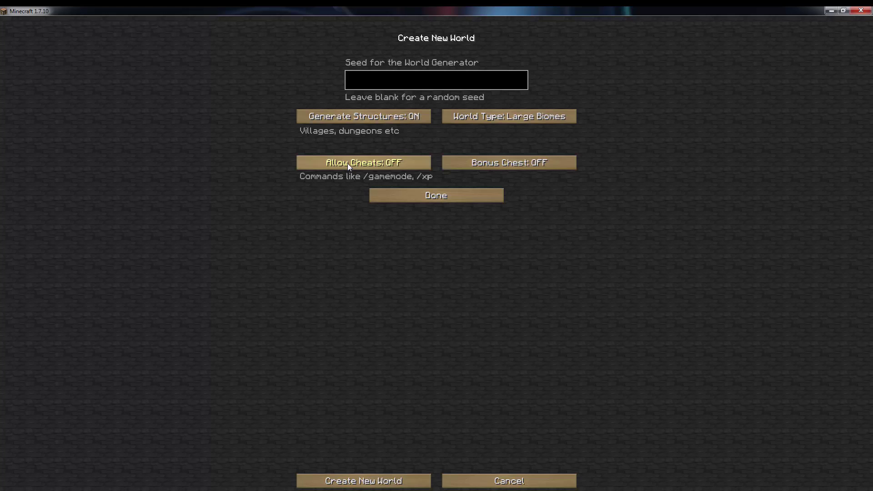
left_click(515, 161)
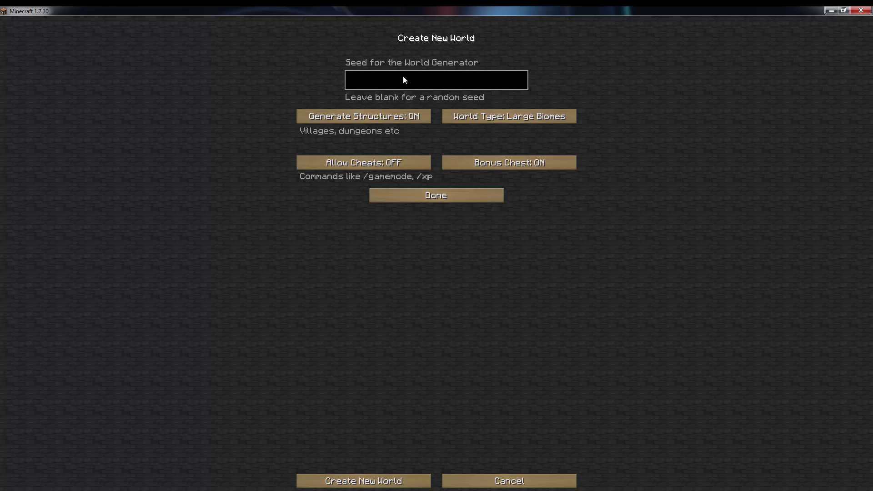
left_click(431, 198)
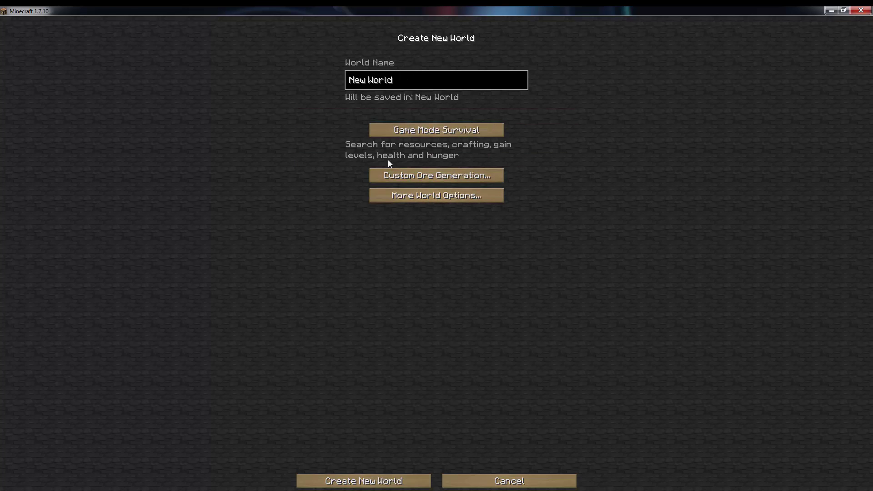
left_click(363, 480)
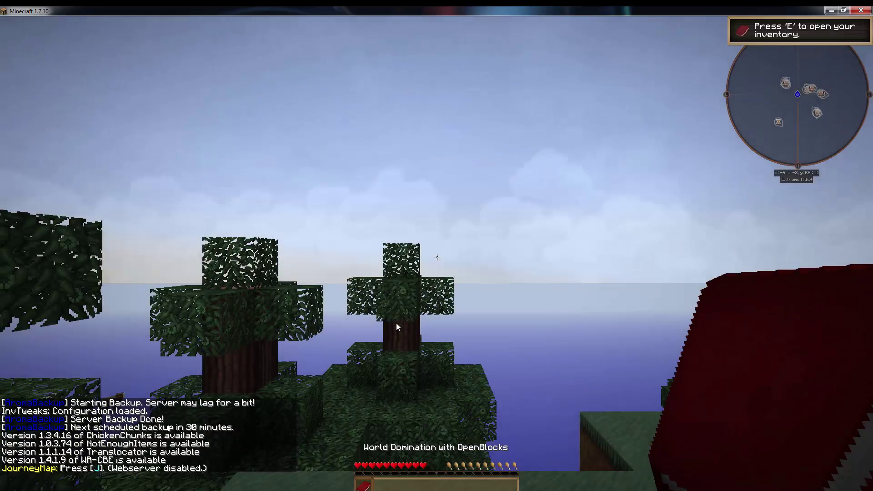
Step: Walk around the new world, display the debug information to check the Forge version and loaded mods, and pause the game
left_click(396, 323)
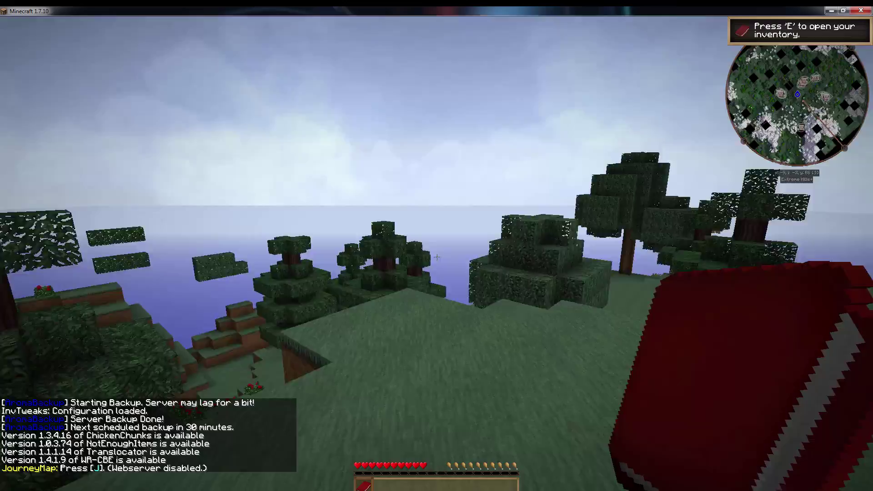
key("w")
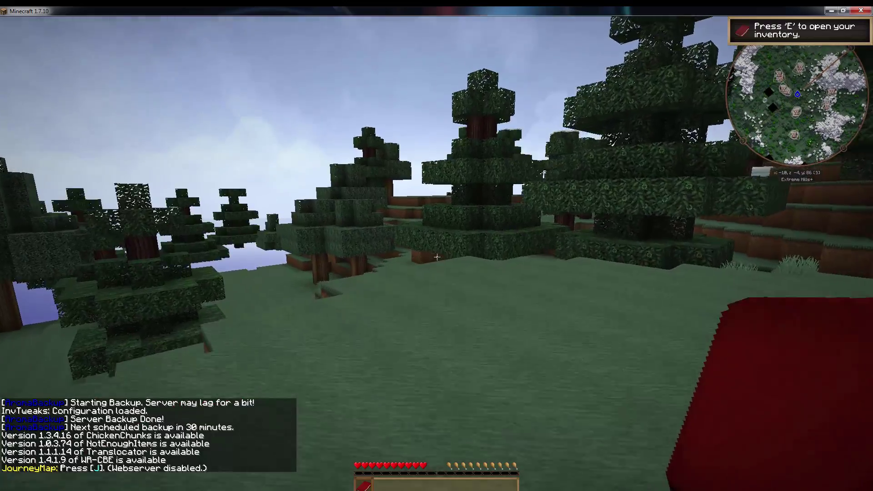
key("w")
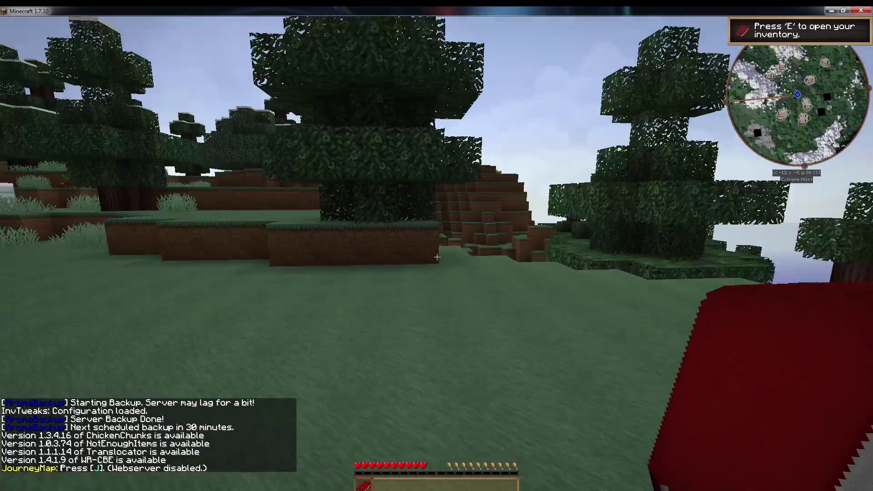
key("w")
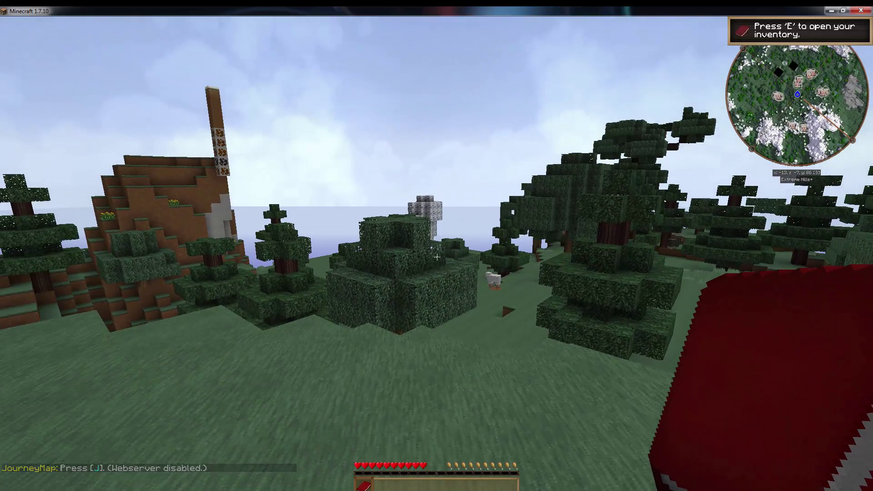
key("e")
key("e")
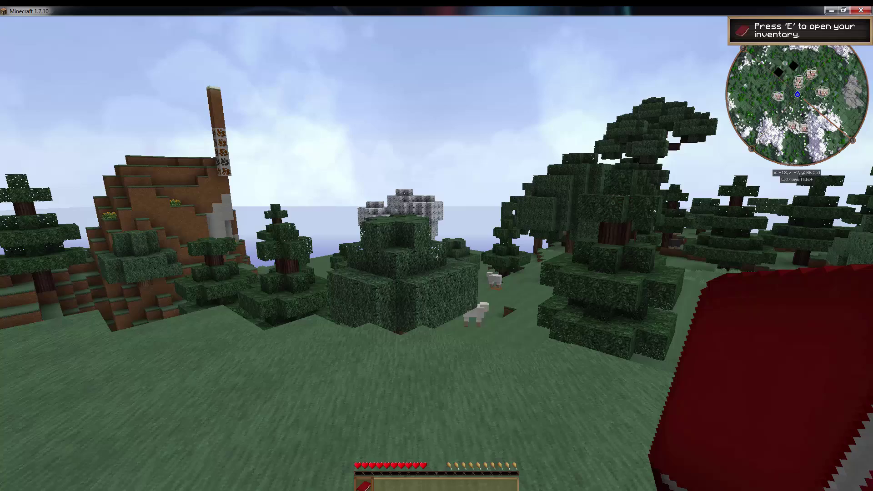
key("F3")
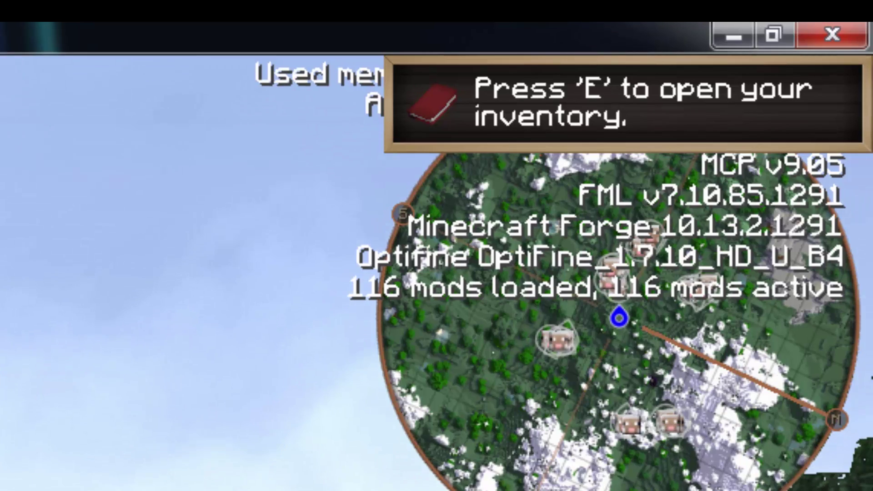
key("Escape")
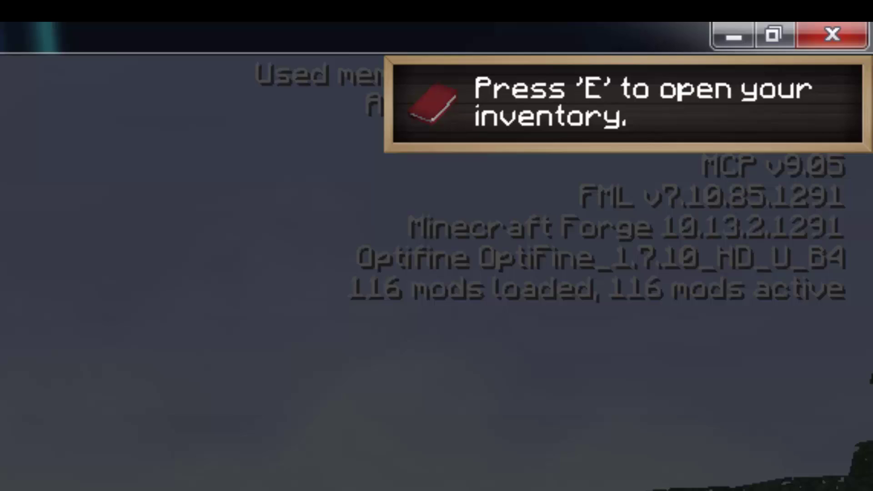
Step: Resume the game, move around near the spawn point to check the frame rate and coordinates in the debug information, and reopen the game menu
key("Escape")
key("F3")
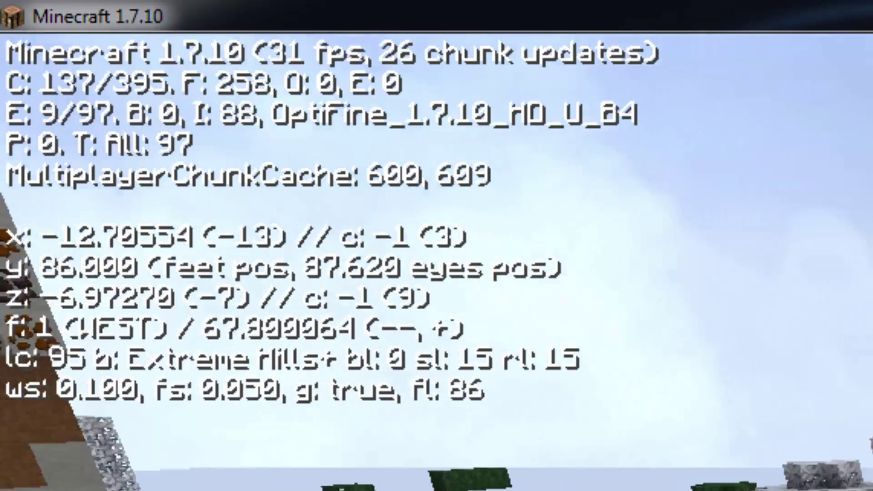
key("a")
key("d")
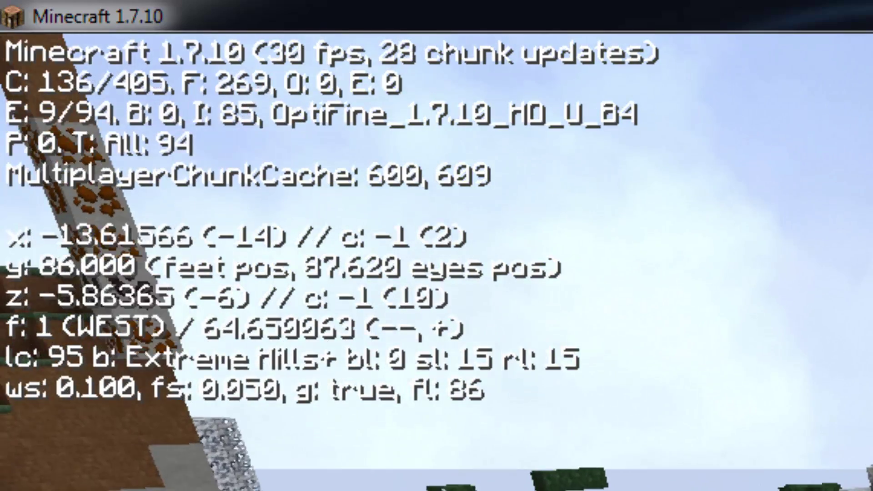
key("s")
key("w")
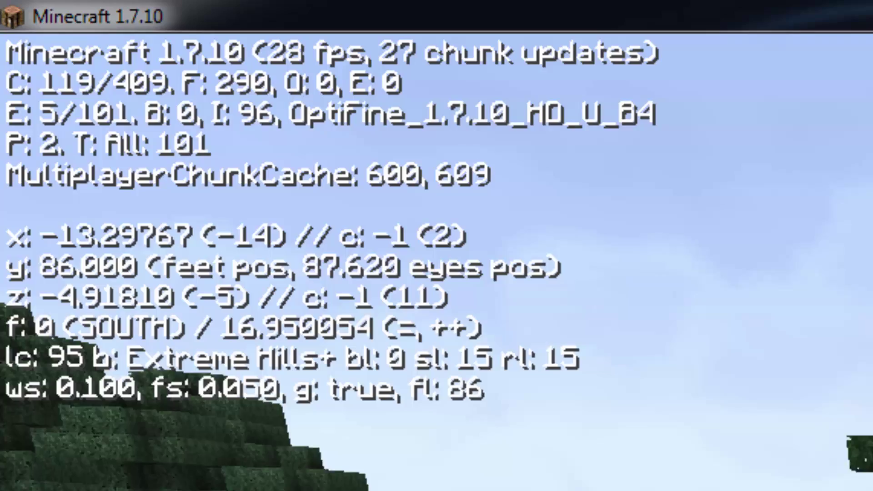
key("s")
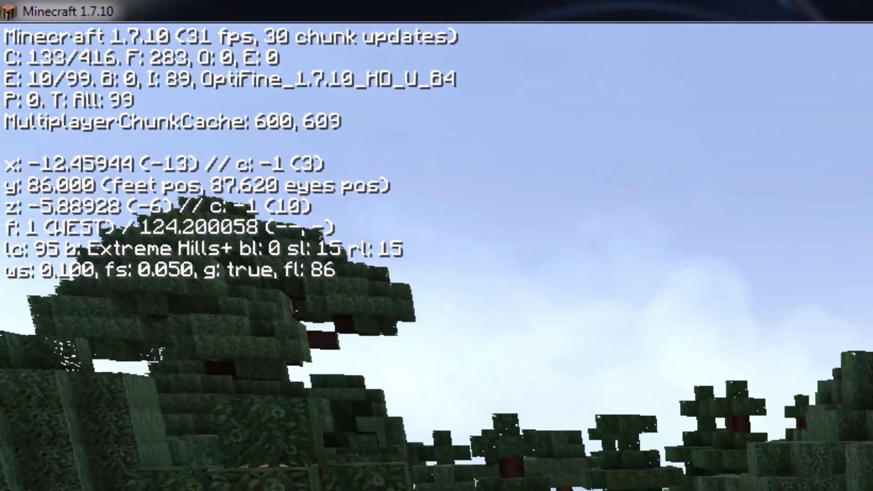
key("w")
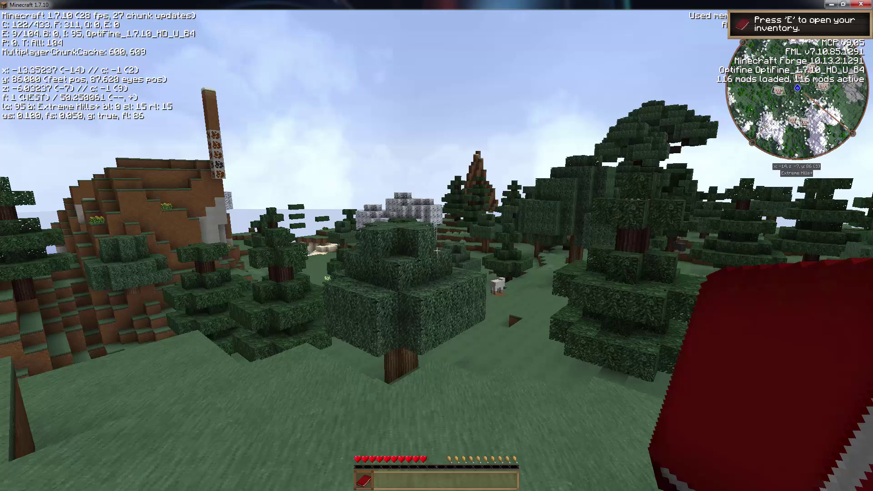
key("Escape")
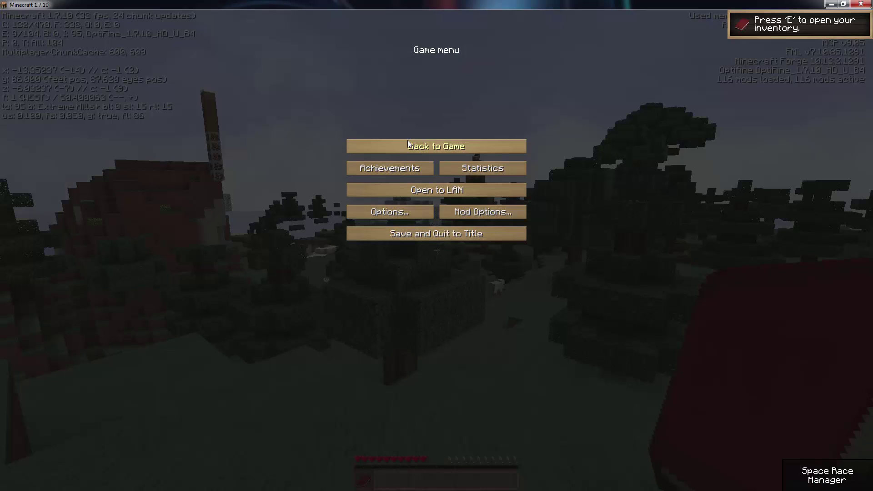